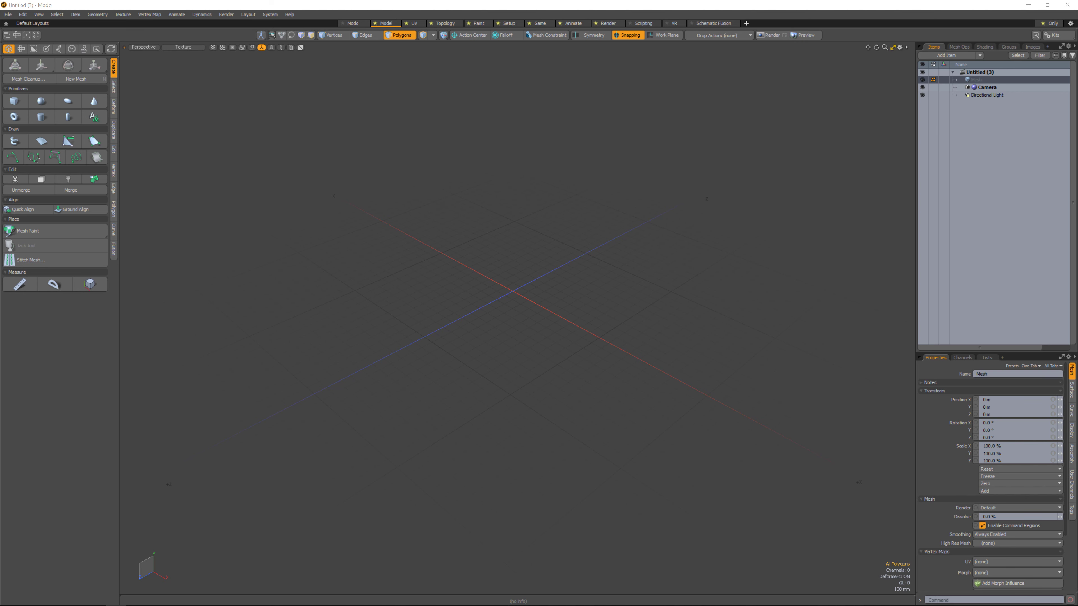
Shrink the application window to a small size, widen its viewport slightly, and stretch the window back over the whole screen.
{"action": "left_click", "coordinate": [1047, 4]}
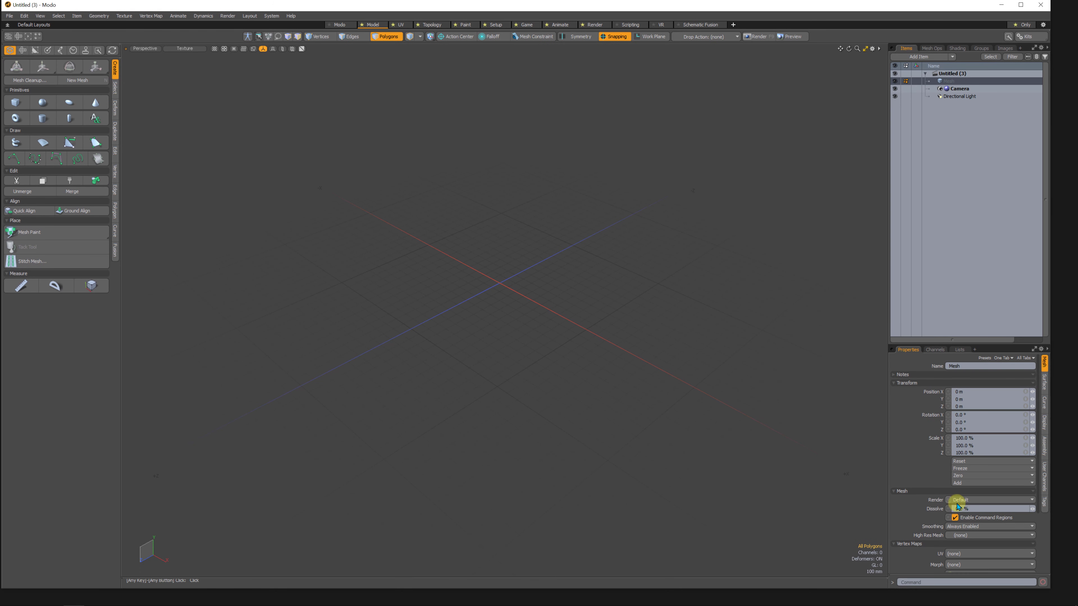
{"action": "left_click_drag", "start_coordinate": [1054, 591], "coordinate": [612, 363]}
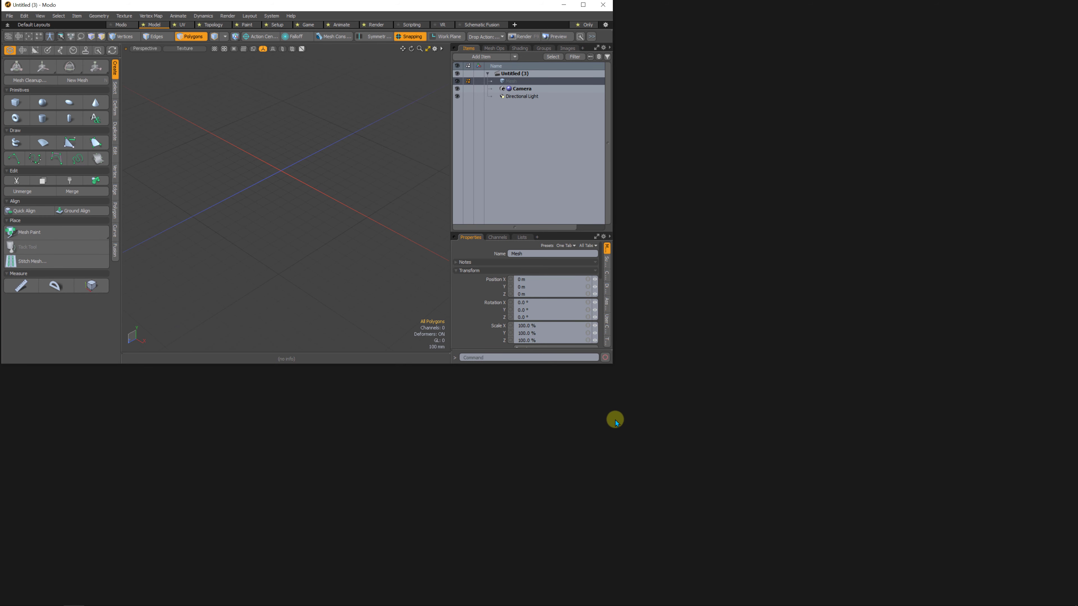
{"action": "left_click_drag", "start_coordinate": [613, 366], "coordinate": [440, 304]}
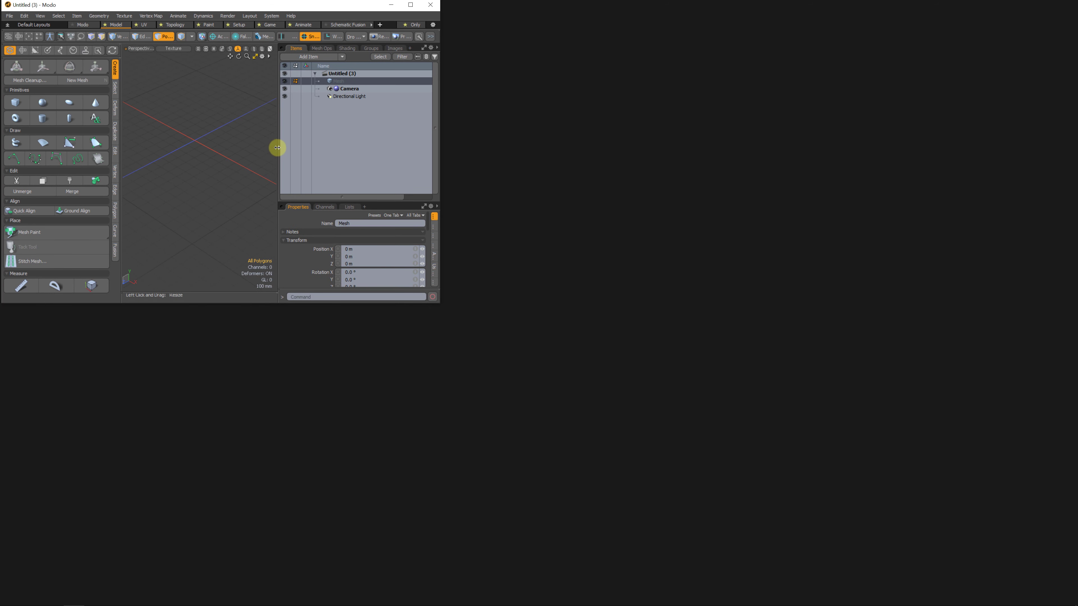
{"action": "left_click_drag", "start_coordinate": [277, 148], "coordinate": [300, 161]}
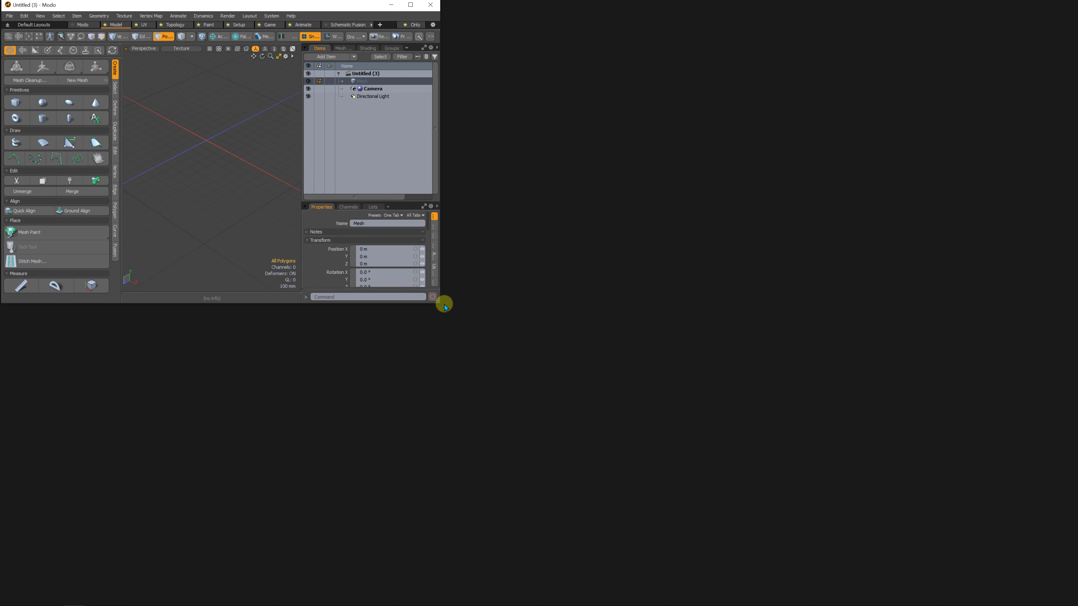
{"action": "left_click_drag", "start_coordinate": [439, 304], "coordinate": [1076, 604]}
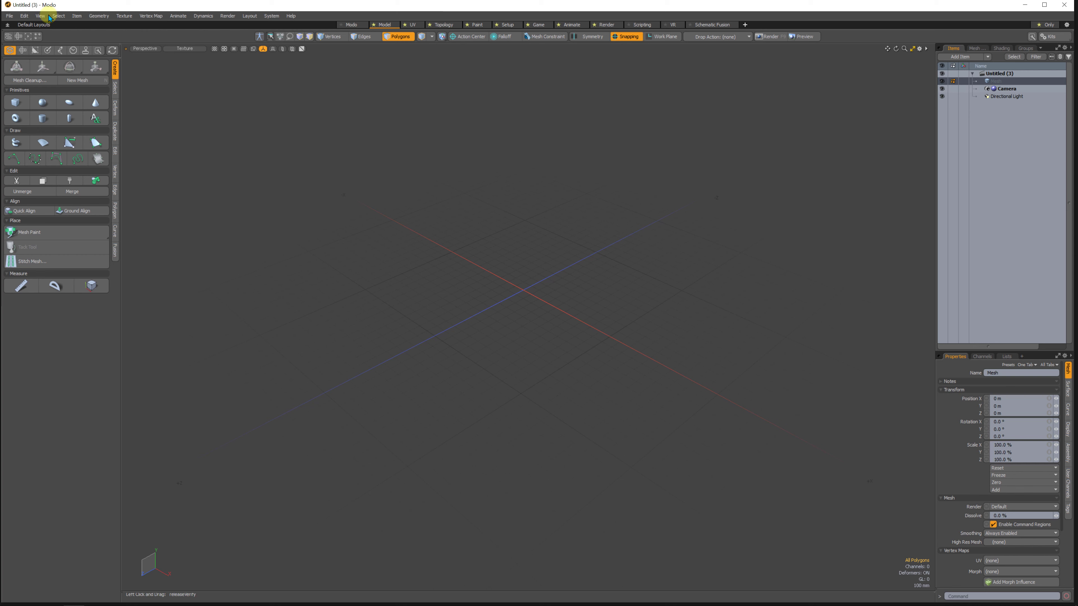
{"action": "left_click", "coordinate": [9, 16]}
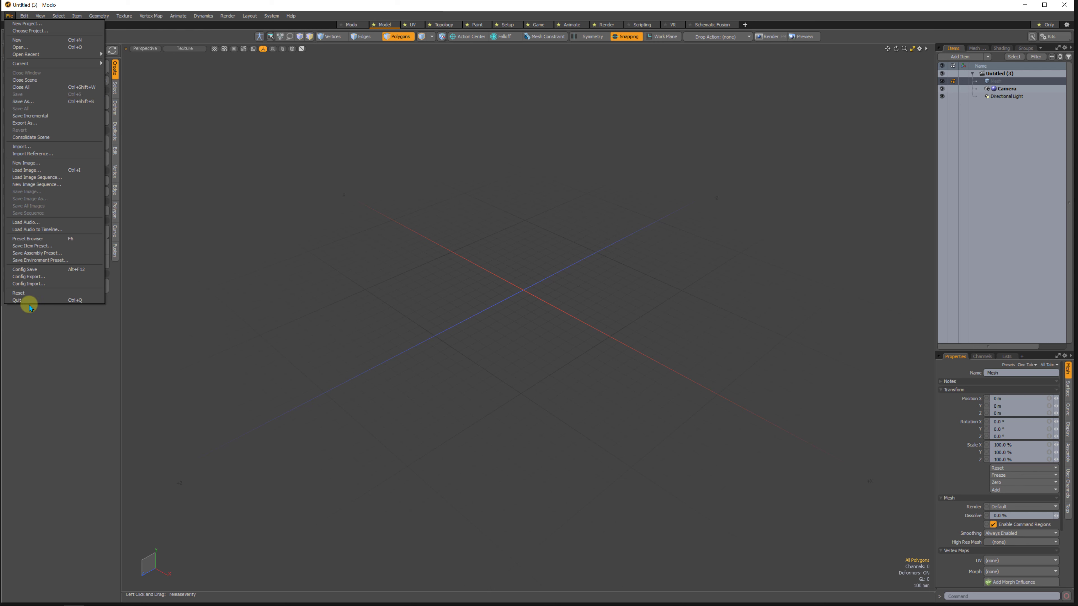
{"action": "left_click", "coordinate": [24, 15]}
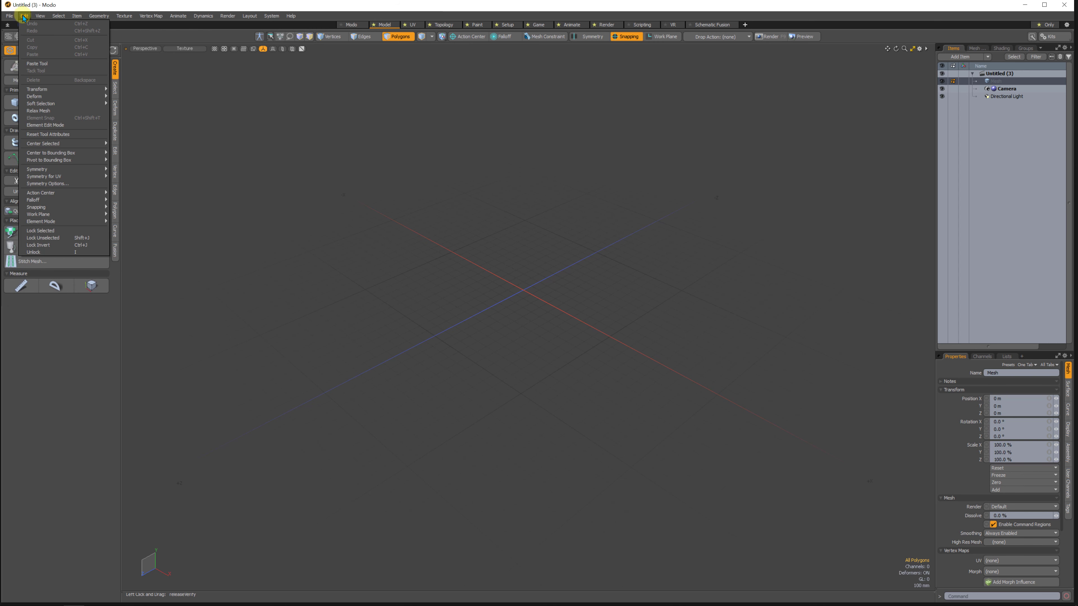
{"action": "left_click", "coordinate": [49, 30]}
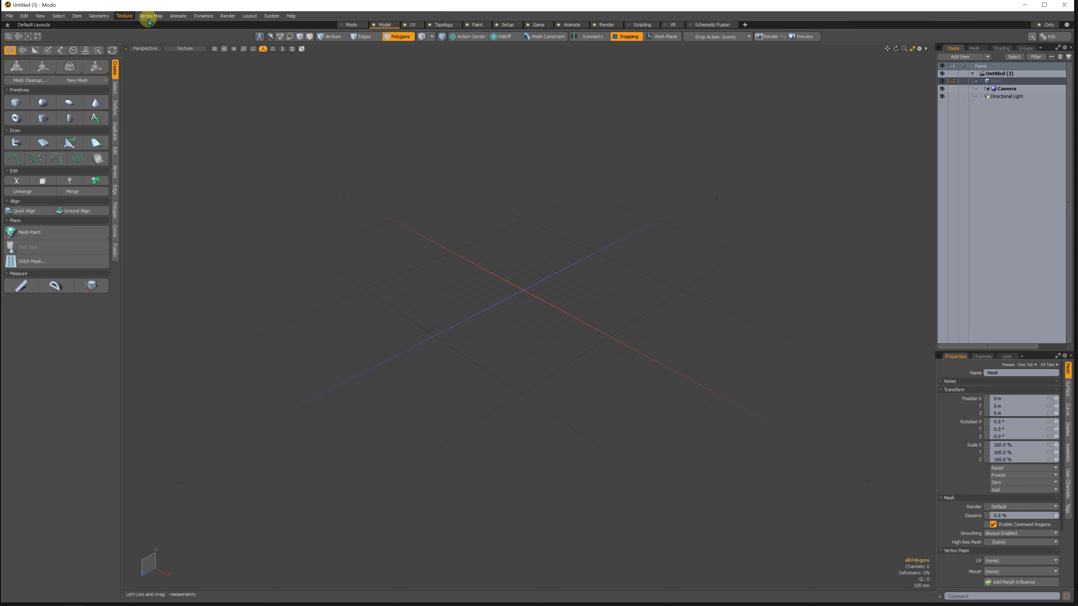
{"action": "mouse_move", "coordinate": [101, 15]}
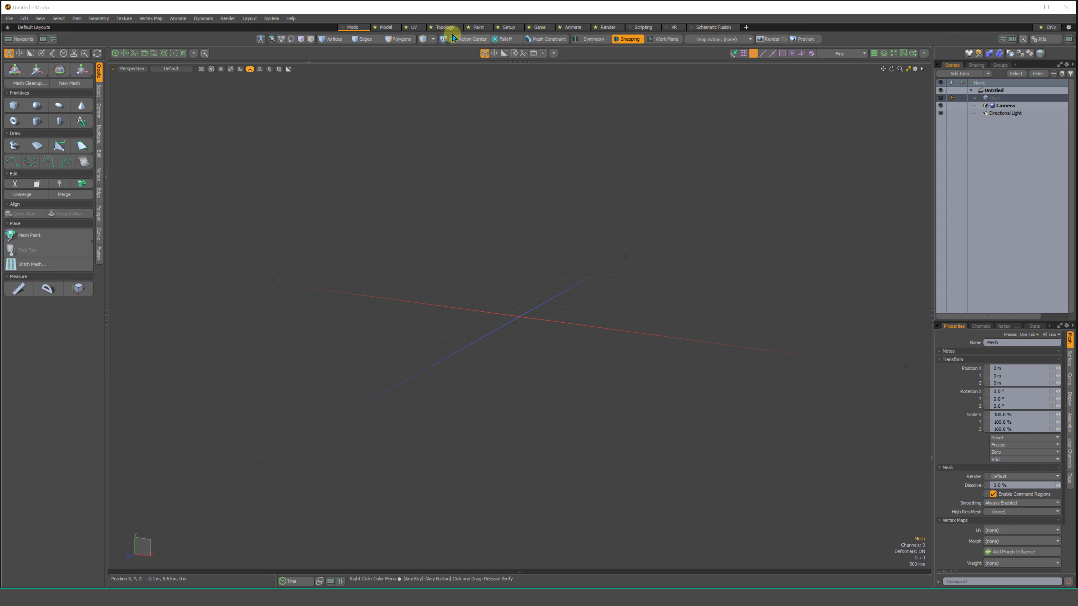
Look through the Paint, Animate and Modo layouts and settle on the Model layout.
{"action": "left_click", "coordinate": [478, 28]}
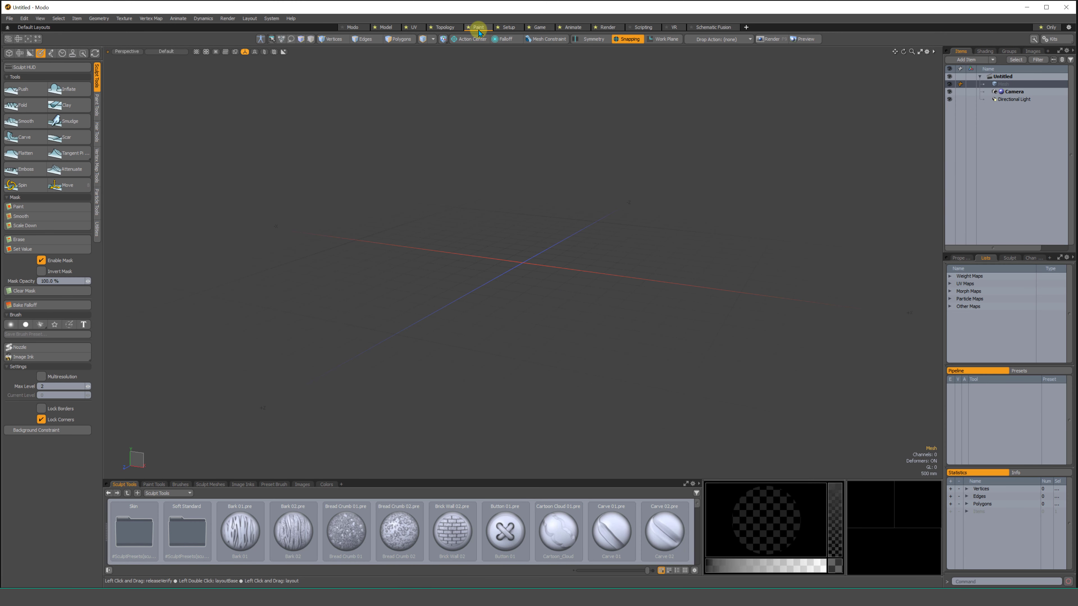
{"action": "left_click", "coordinate": [572, 28]}
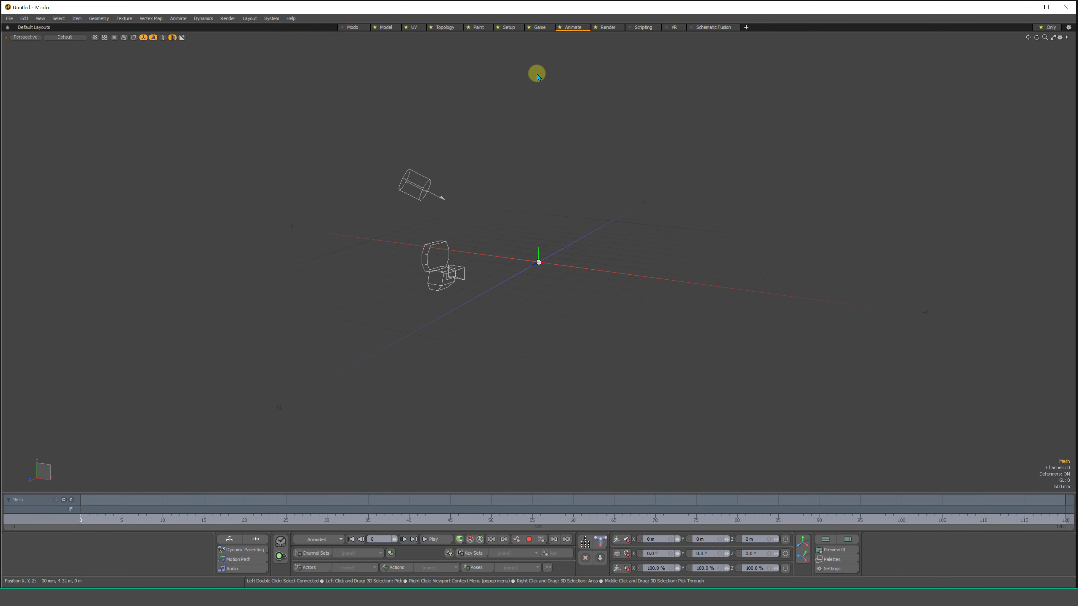
{"action": "left_click", "coordinate": [354, 28]}
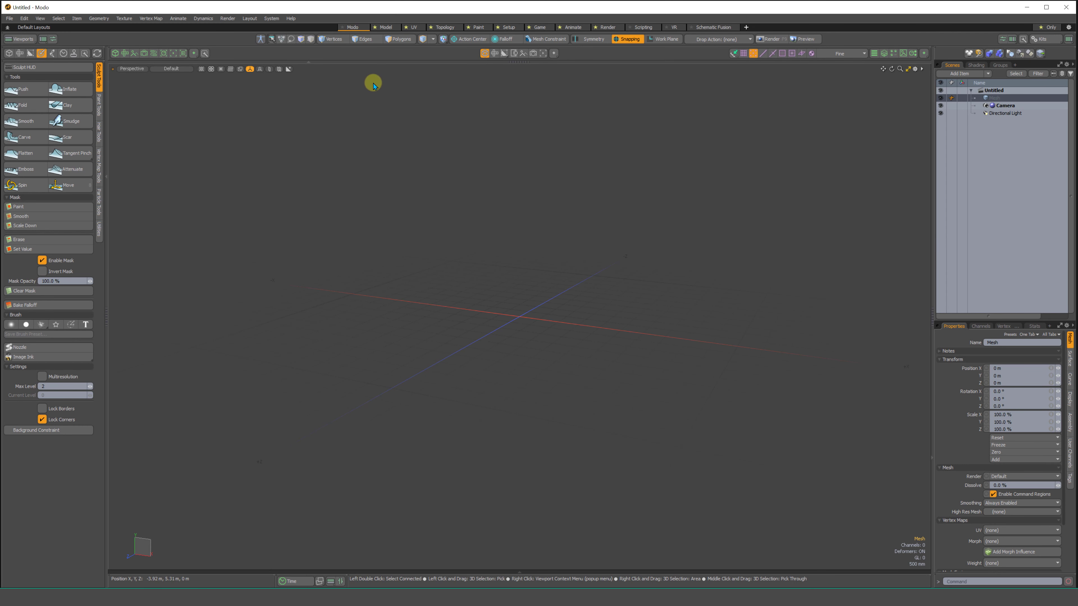
{"action": "left_click", "coordinate": [386, 28]}
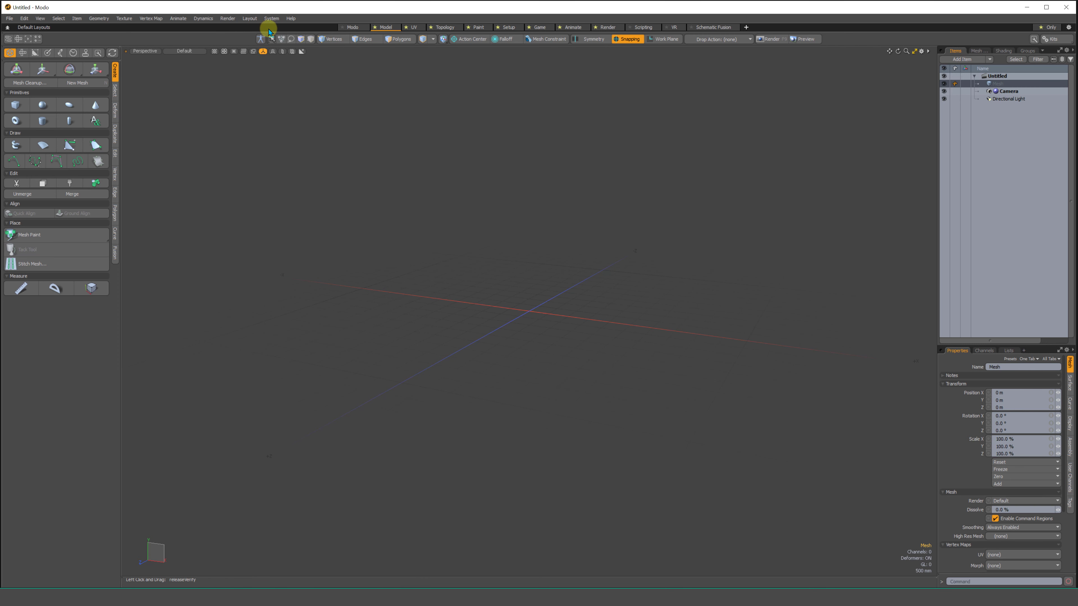
Collapse and re-expand the layout switcher bar, and turn Show Switcher Bar off and on again.
{"action": "left_click", "coordinate": [250, 26]}
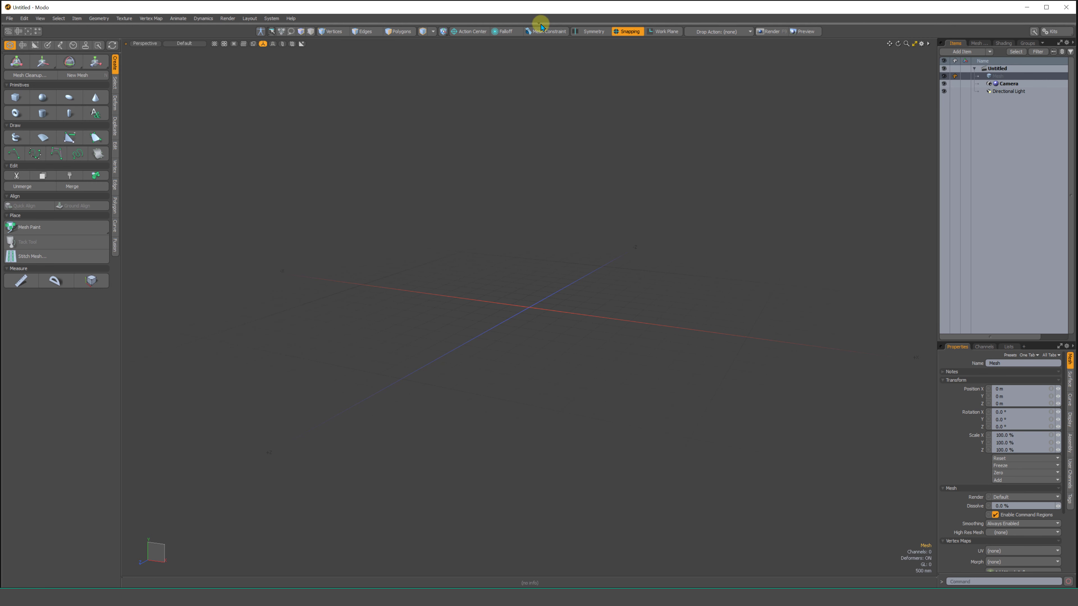
{"action": "left_click", "coordinate": [560, 24]}
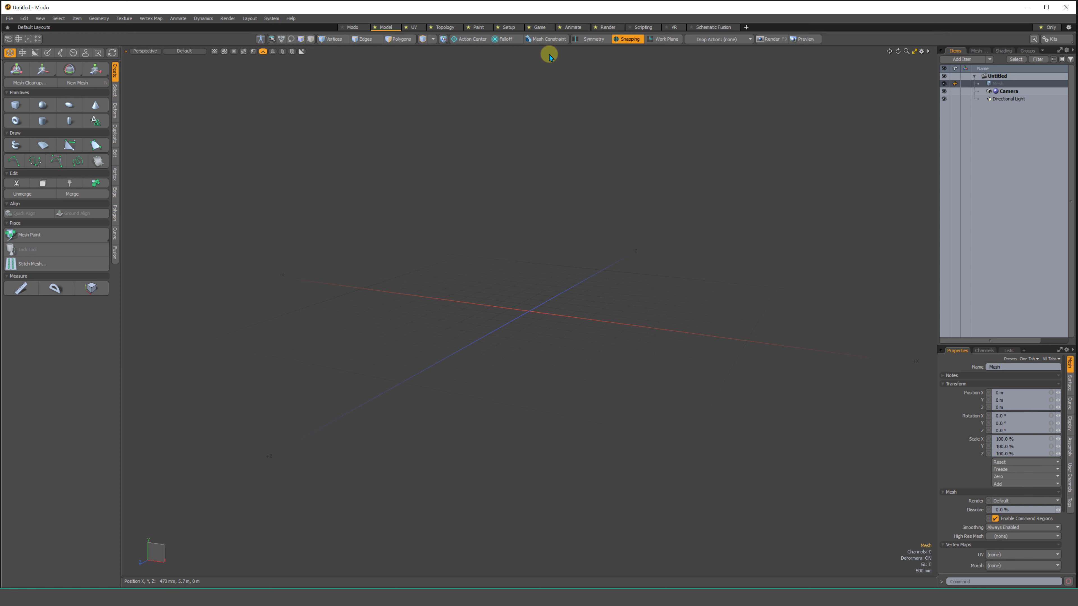
{"action": "left_click", "coordinate": [249, 19]}
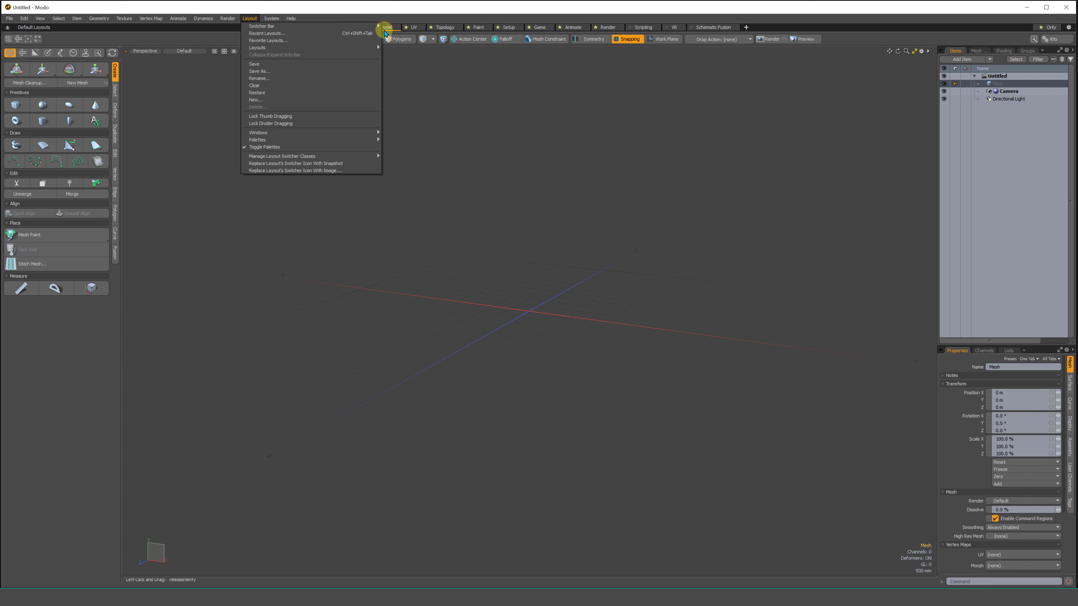
{"action": "mouse_move", "coordinate": [376, 28]}
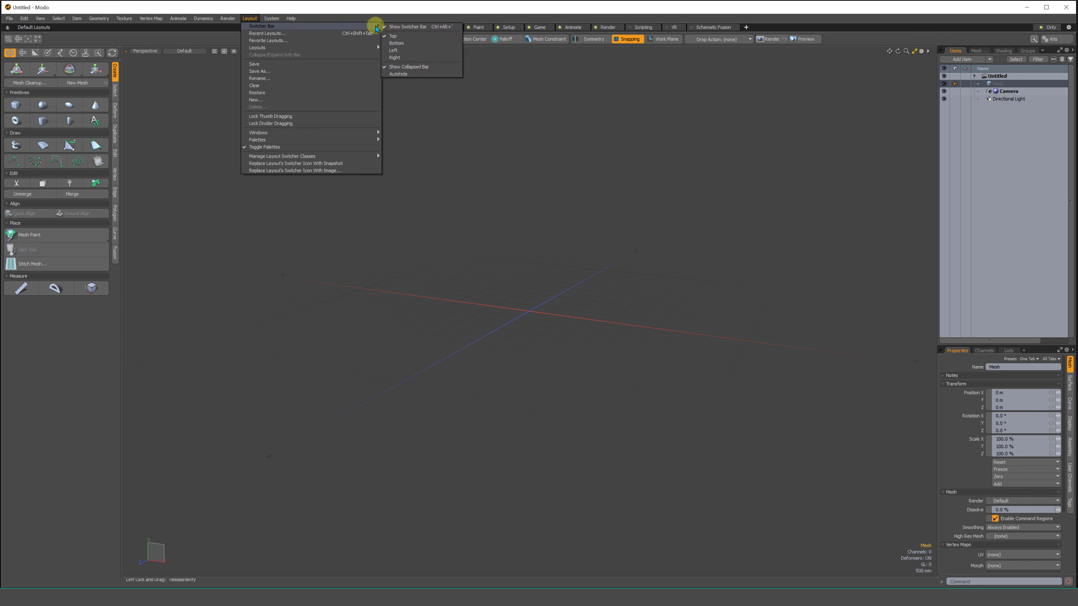
{"action": "left_click", "coordinate": [405, 27]}
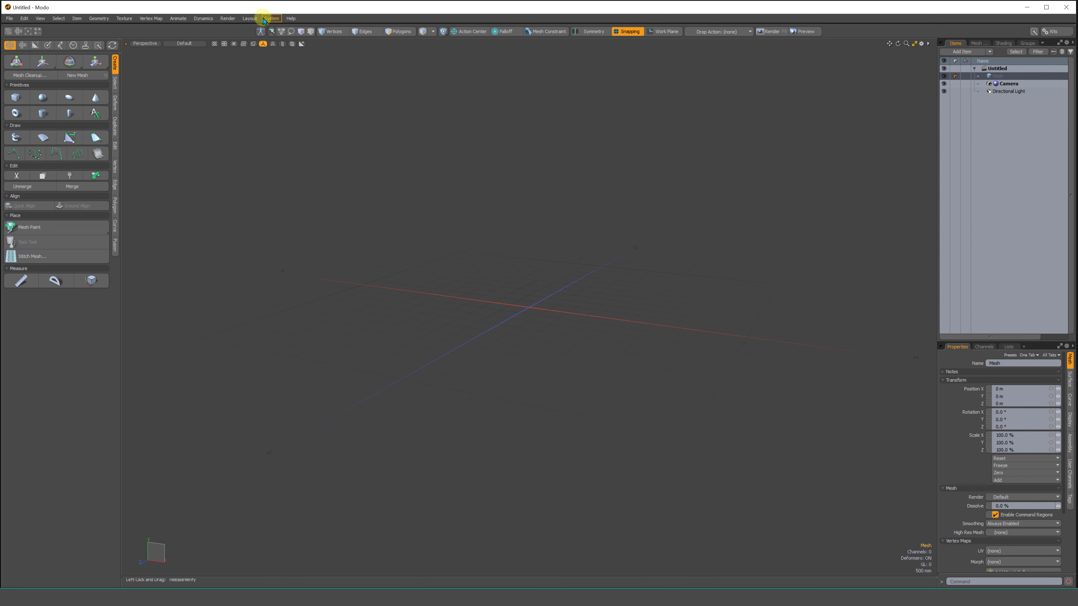
{"action": "left_click", "coordinate": [249, 18]}
{"action": "left_click", "coordinate": [401, 28]}
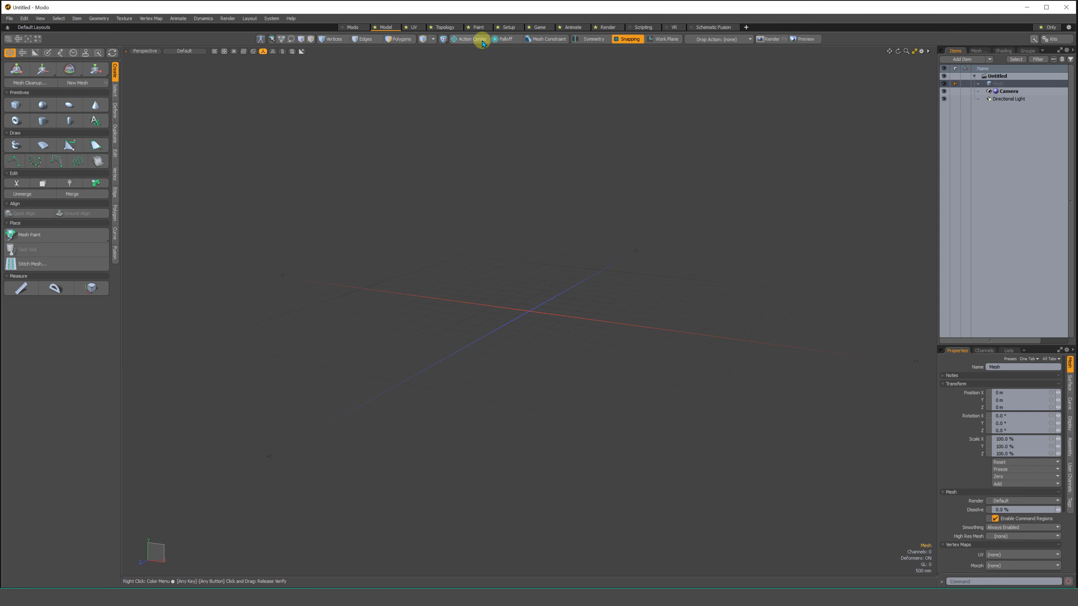
Limit the layout switcher to the starred layouts only and check the full list of available layouts.
{"action": "left_click", "coordinate": [1051, 29]}
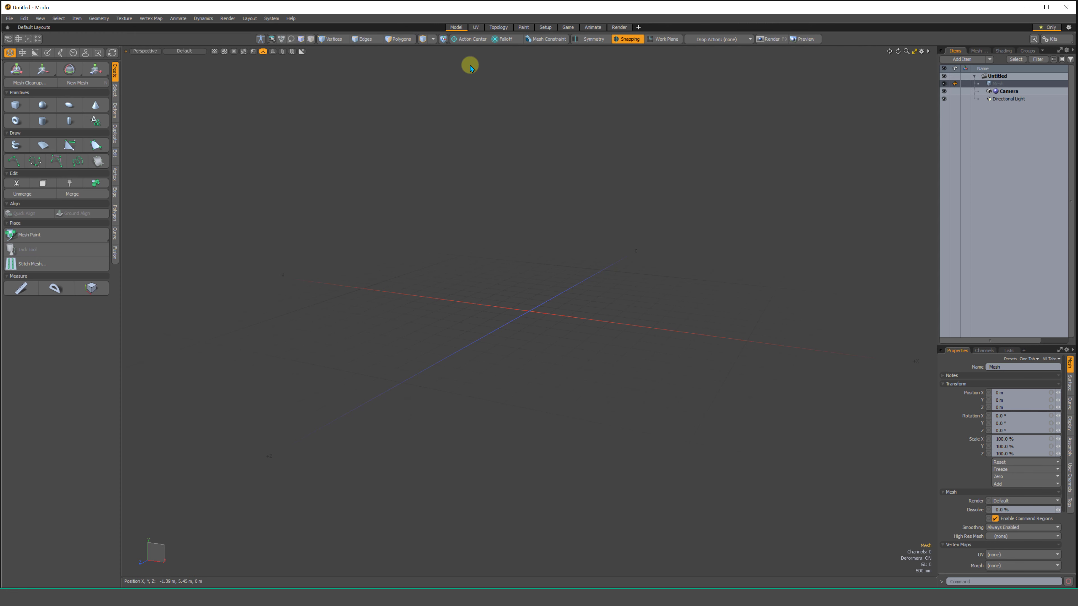
{"action": "left_click", "coordinate": [249, 19]}
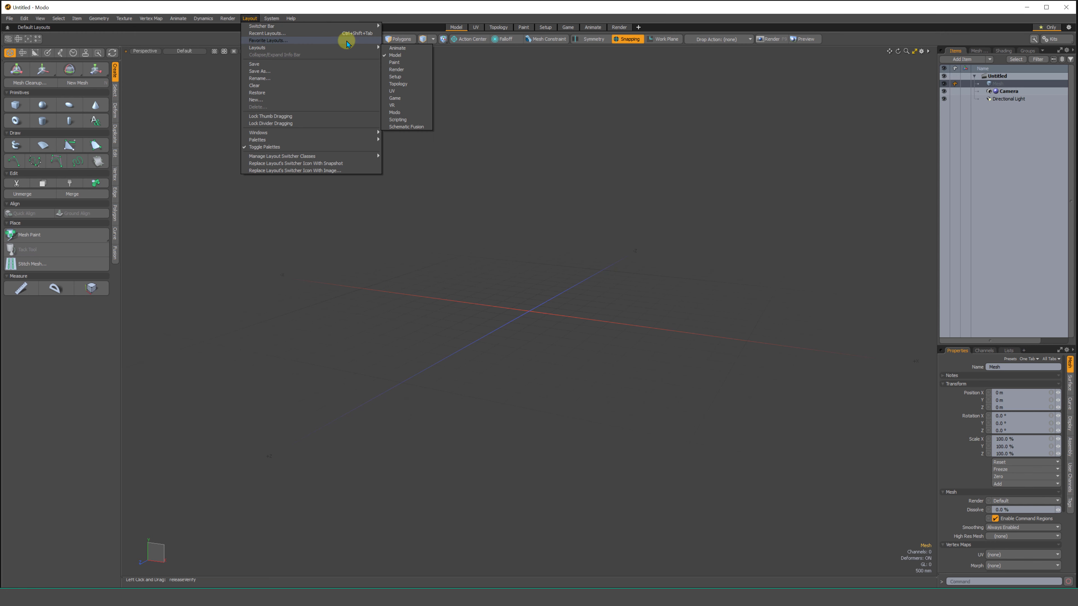
{"action": "mouse_move", "coordinate": [357, 45]}
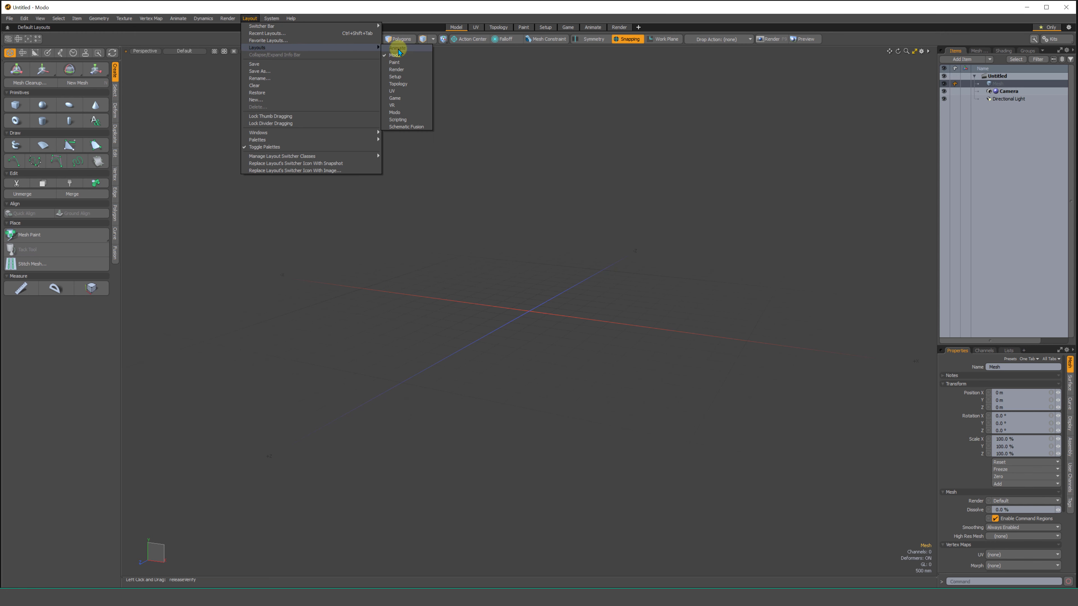
{"action": "left_click", "coordinate": [411, 69]}
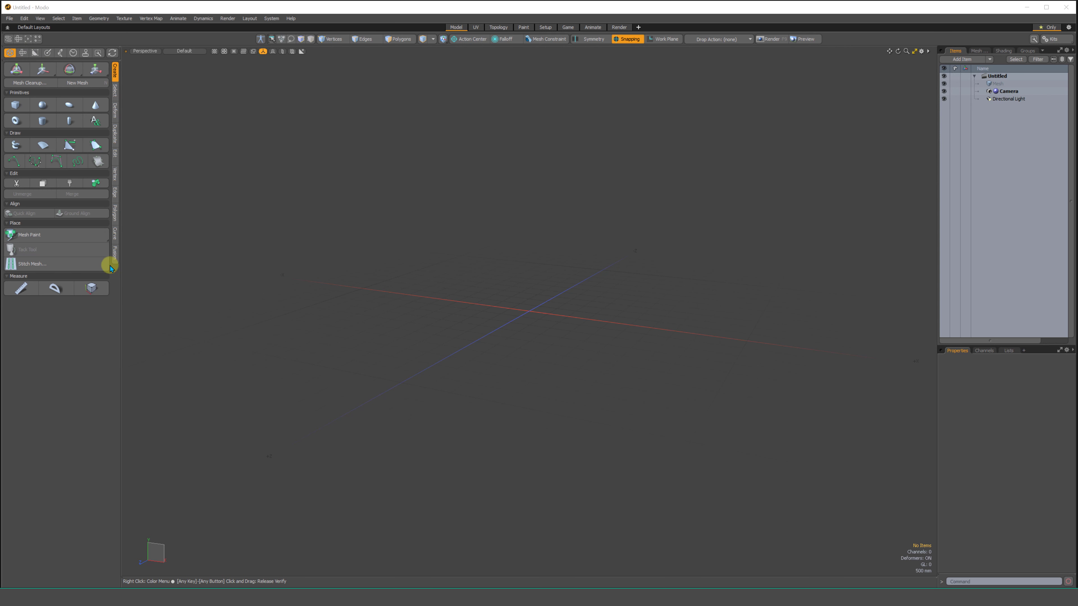
Look through the toolbox's tool sets, including the topology tools, and return to the modelling tools.
{"action": "left_click", "coordinate": [23, 54]}
{"action": "left_click", "coordinate": [35, 53]}
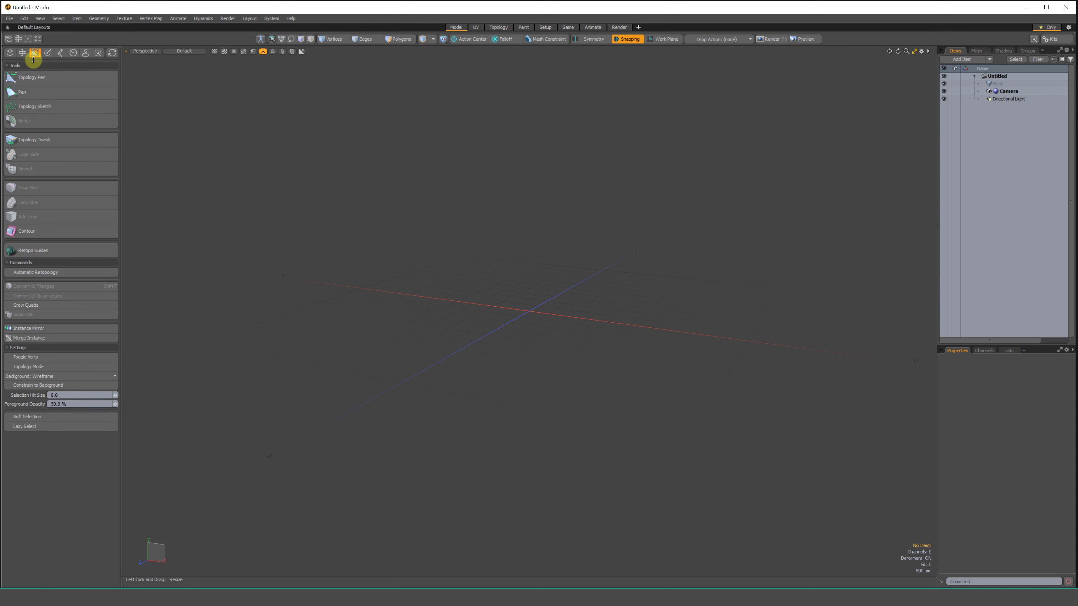
{"action": "left_click", "coordinate": [47, 53]}
{"action": "left_click", "coordinate": [61, 53]}
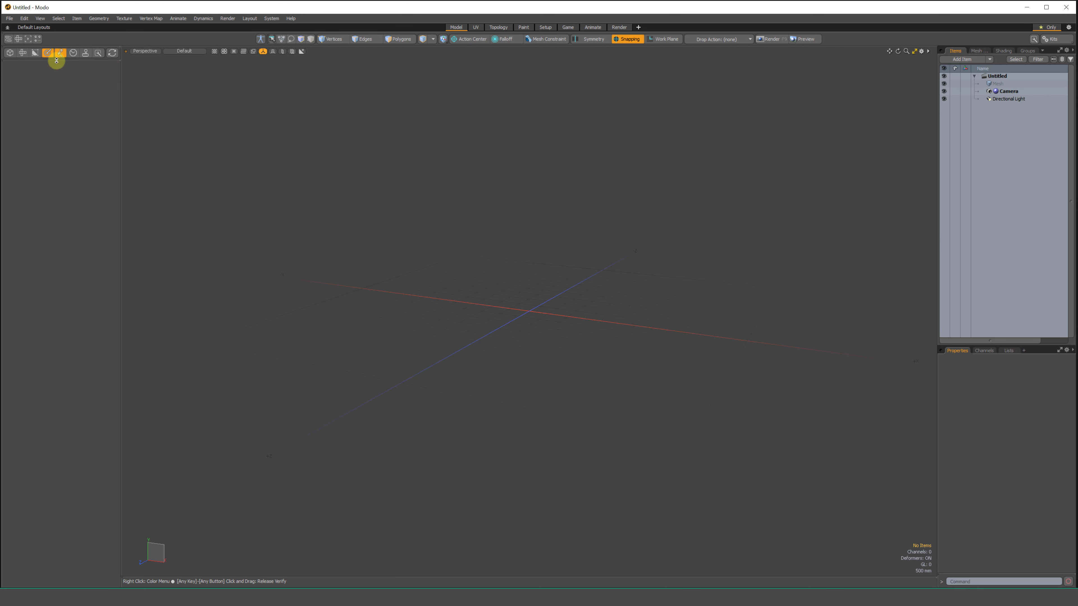
{"action": "left_click", "coordinate": [8, 54]}
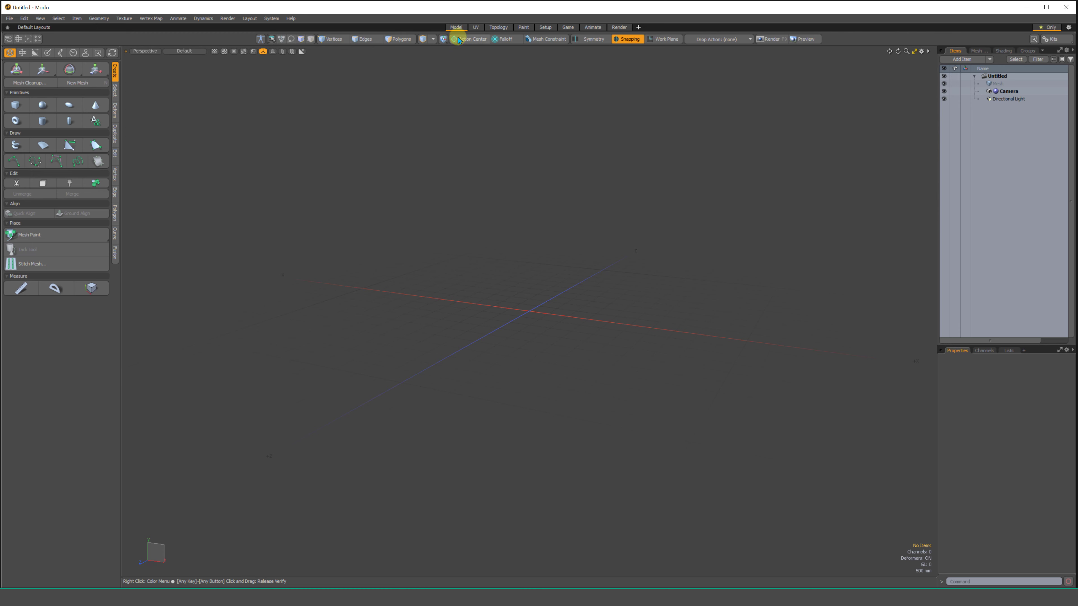
Open the UV layout, view its vertex map and export tools, and return to the Model layout.
{"action": "left_click", "coordinate": [476, 29]}
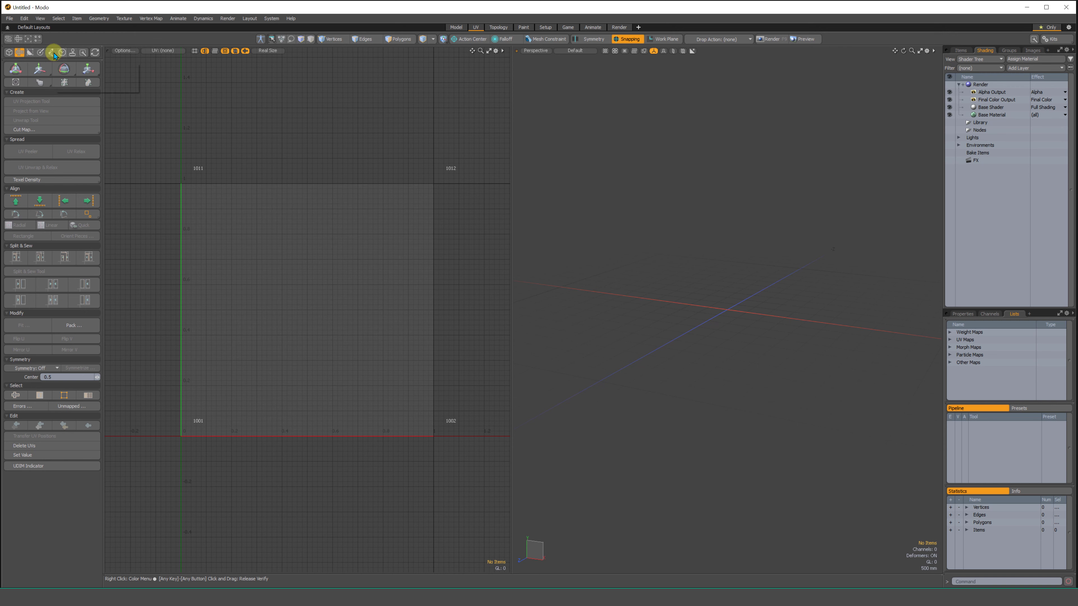
{"action": "left_click", "coordinate": [73, 53]}
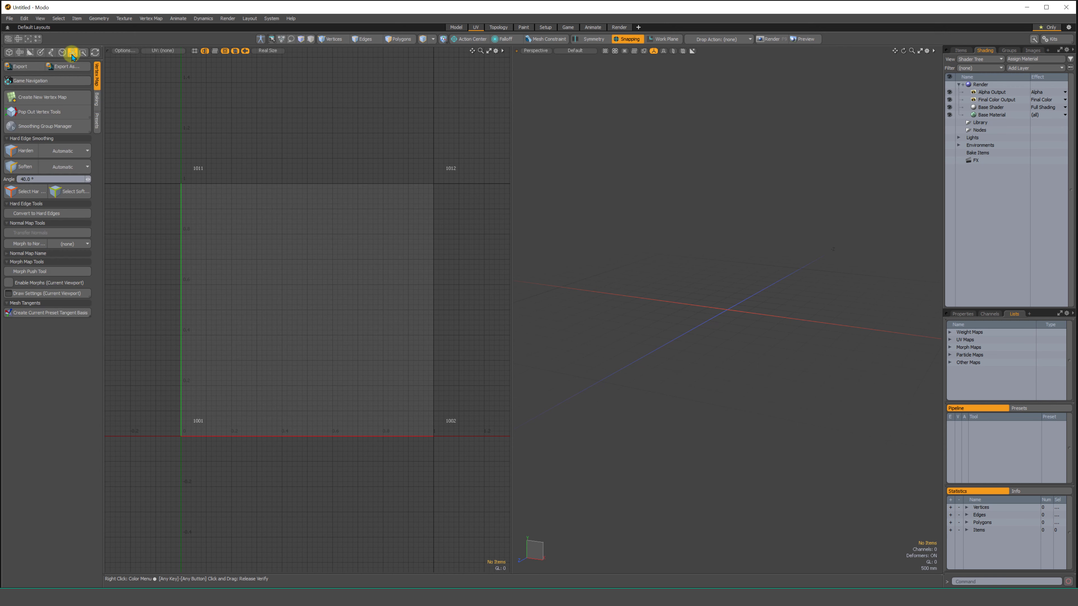
{"action": "left_click", "coordinate": [456, 29]}
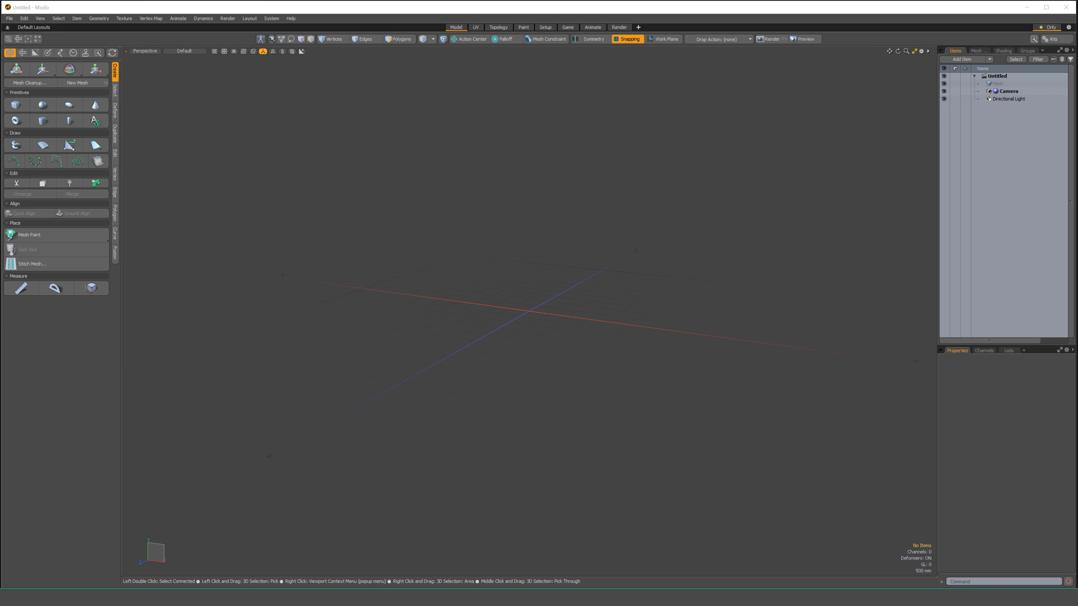
View the topology tool set again within the Model layout and switch back to the primitives and drawing tools.
{"action": "left_click", "coordinate": [22, 52]}
{"action": "left_click", "coordinate": [34, 52]}
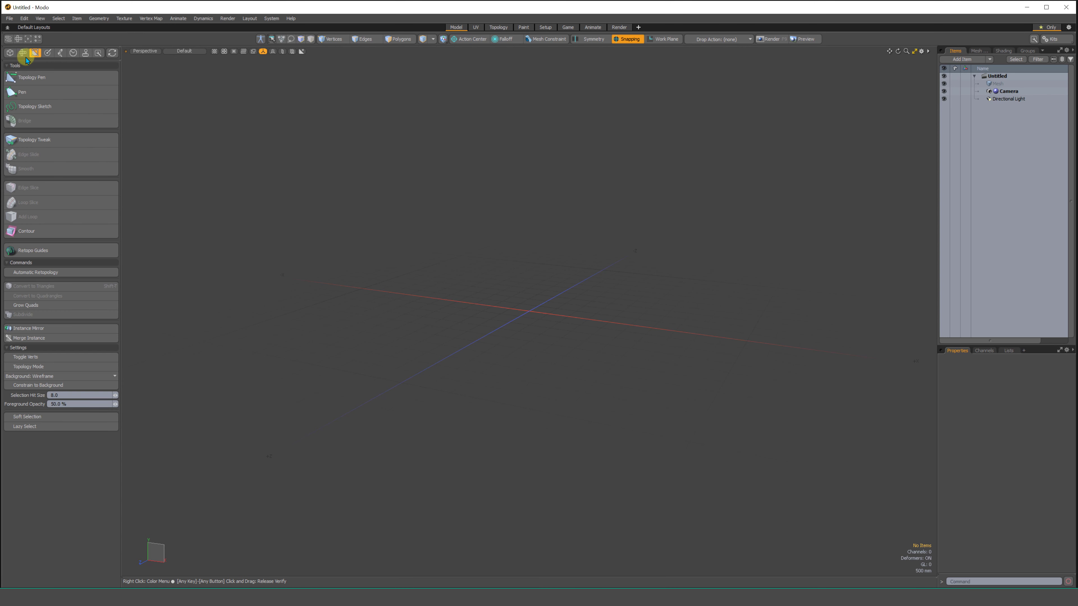
{"action": "left_click", "coordinate": [10, 53]}
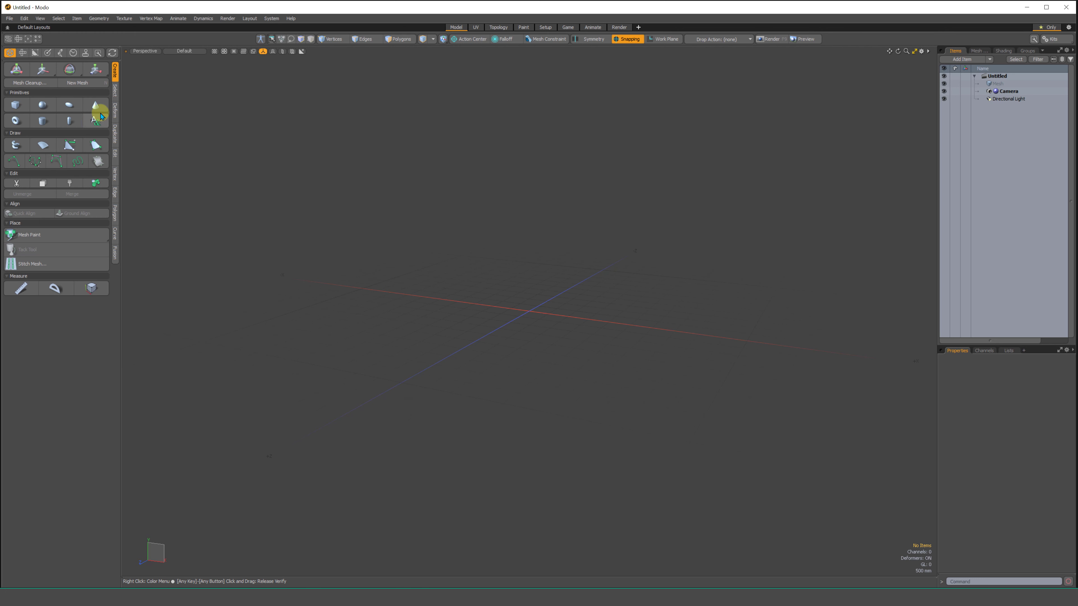
Collapse the Primitives, Draw and Edit sections of the toolbox and expand all three again.
{"action": "left_click", "coordinate": [38, 95]}
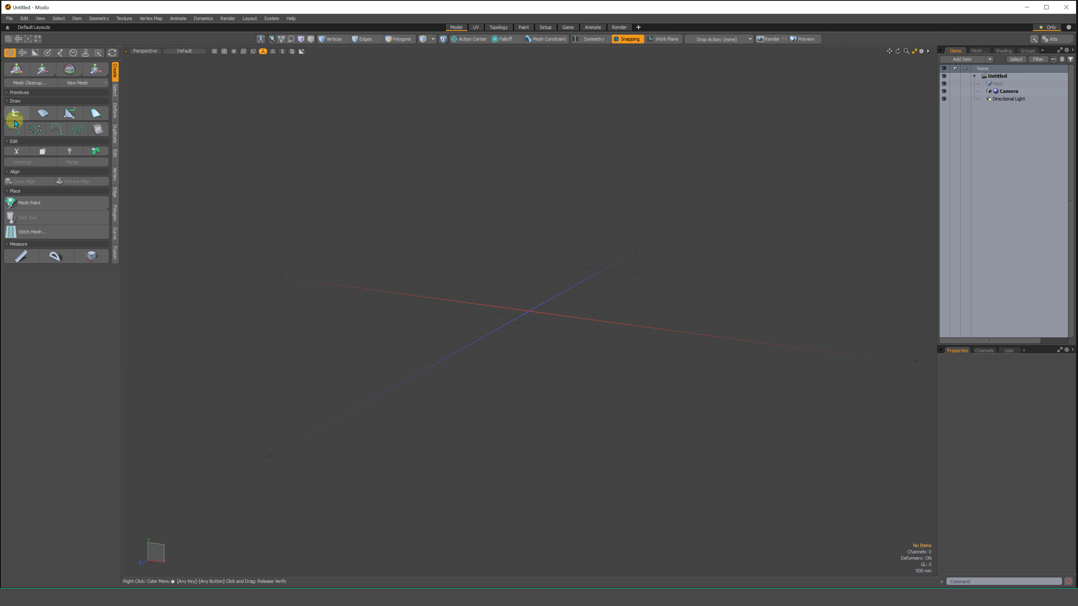
{"action": "left_click", "coordinate": [35, 102]}
{"action": "left_click", "coordinate": [27, 109]}
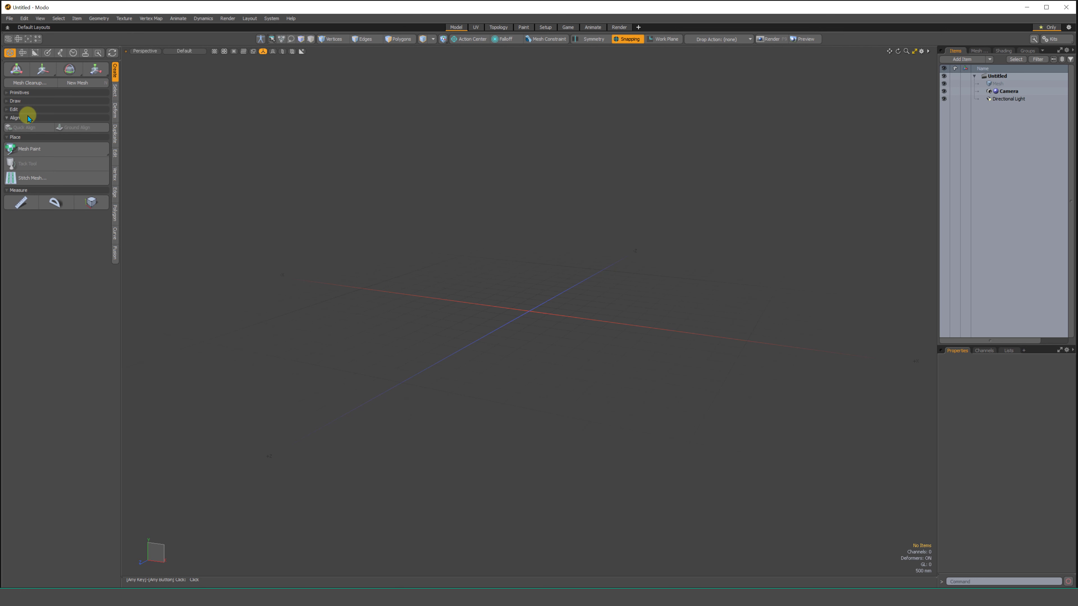
{"action": "left_click", "coordinate": [26, 109]}
{"action": "left_click", "coordinate": [26, 101]}
{"action": "left_click", "coordinate": [42, 93]}
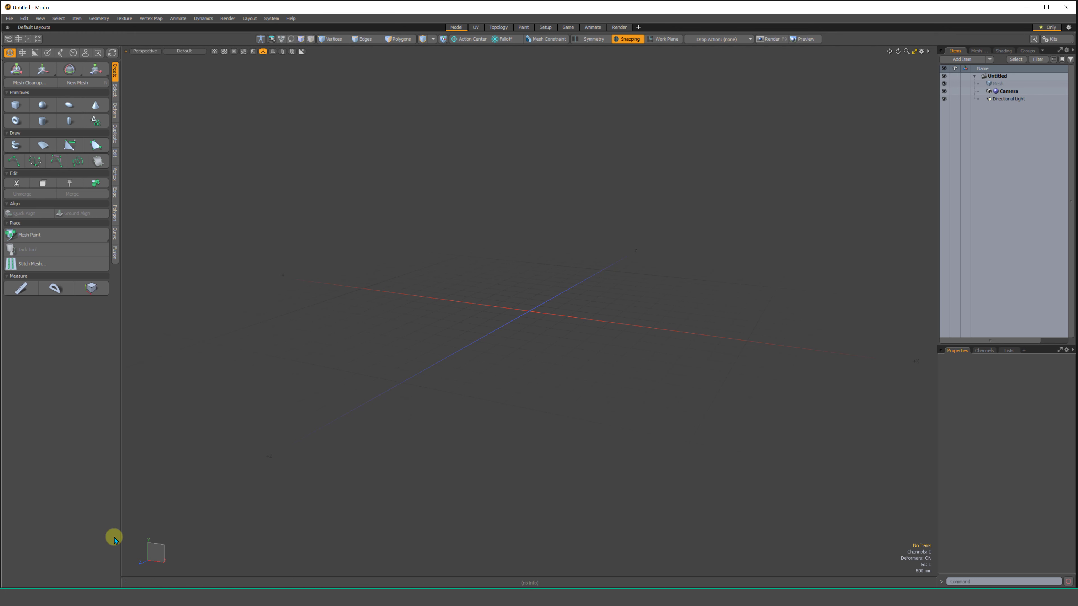
Switch the selection mode to Edges.
{"action": "key", "text": "2"}
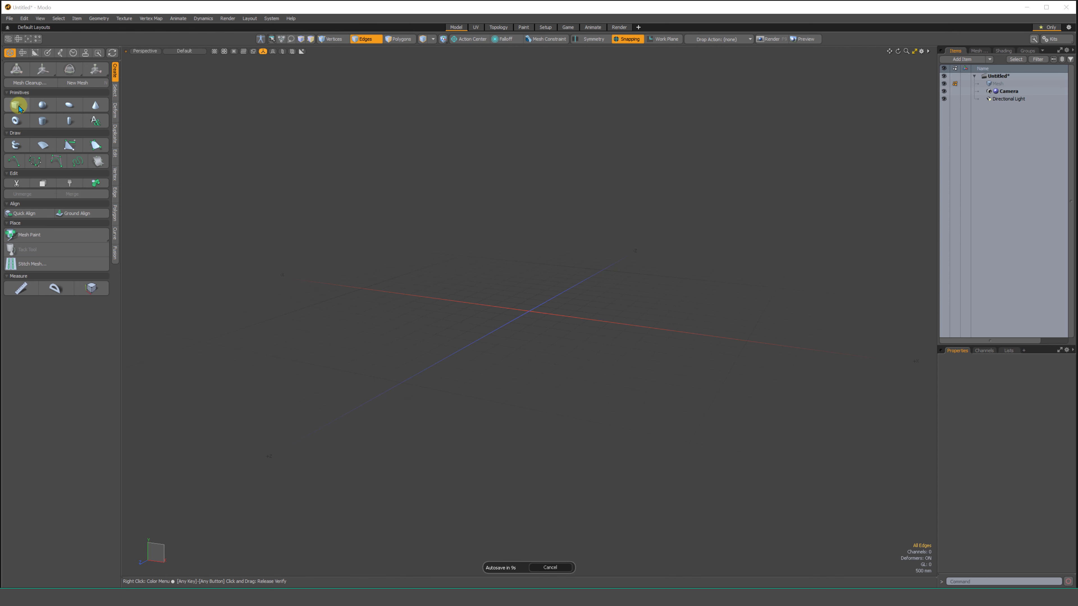
Activate the Cube primitive tool, look at its tool properties popover and drop the tool.
{"action": "left_click", "coordinate": [21, 109]}
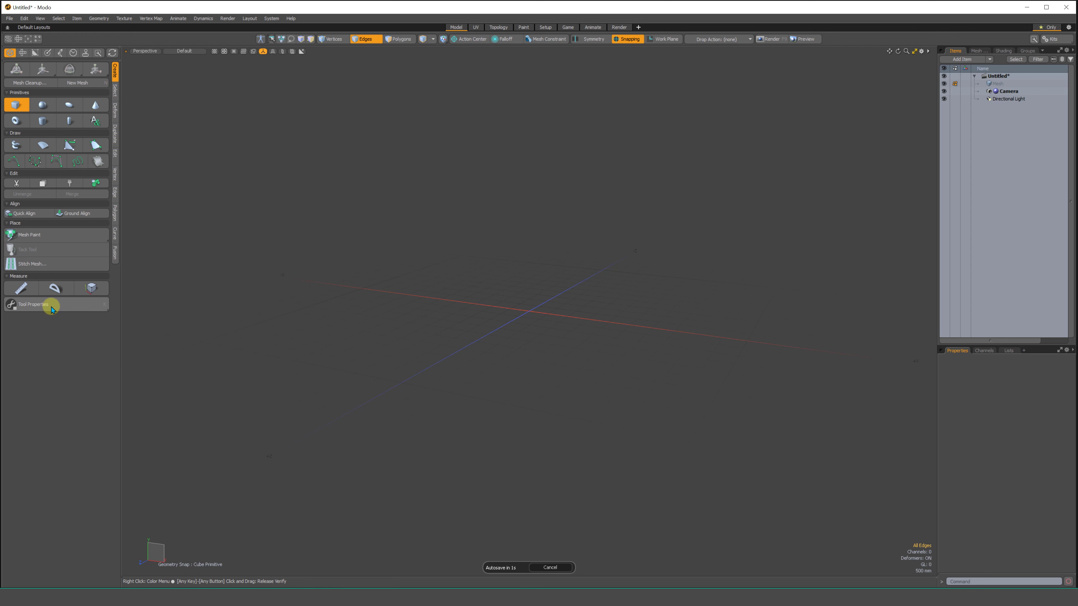
{"action": "left_click", "coordinate": [70, 305]}
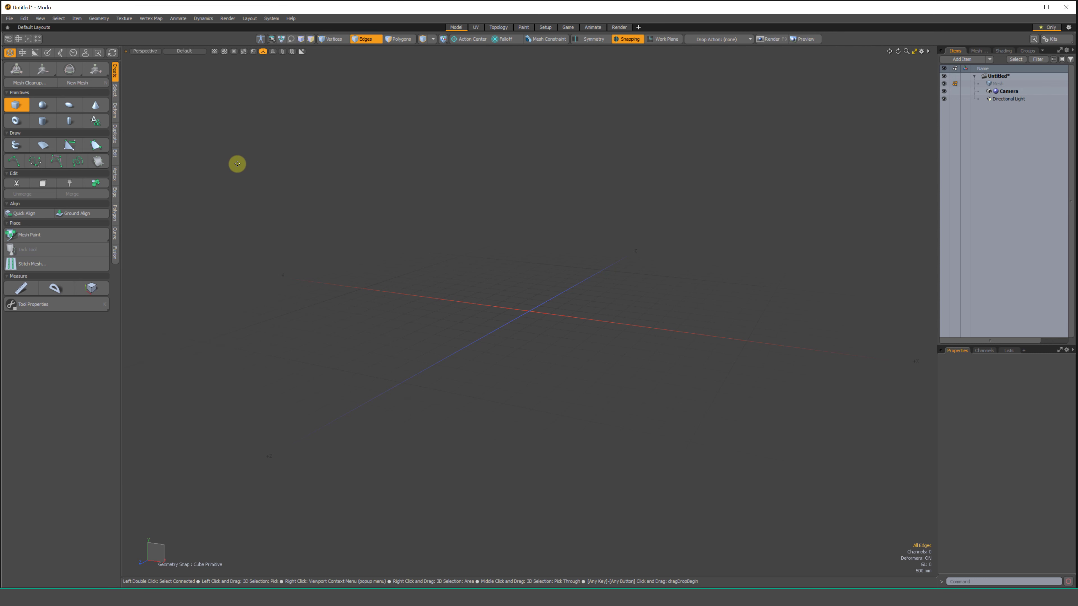
{"action": "key", "text": "space"}
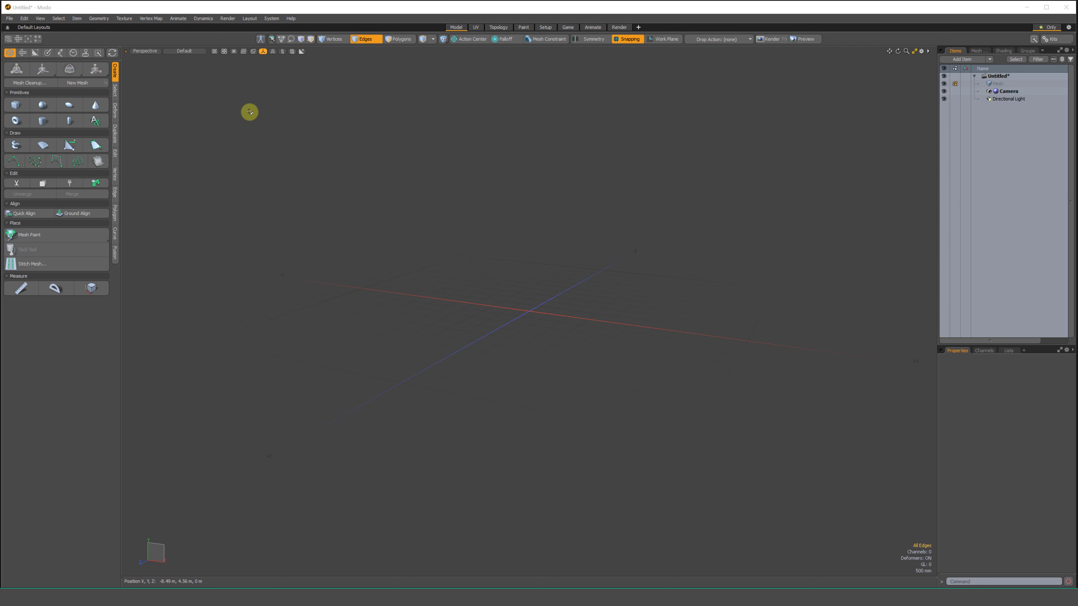
In the UI preferences, set the Modo Layout option for Tool Properties to inline display and close the preferences.
{"action": "left_click", "coordinate": [272, 18]}
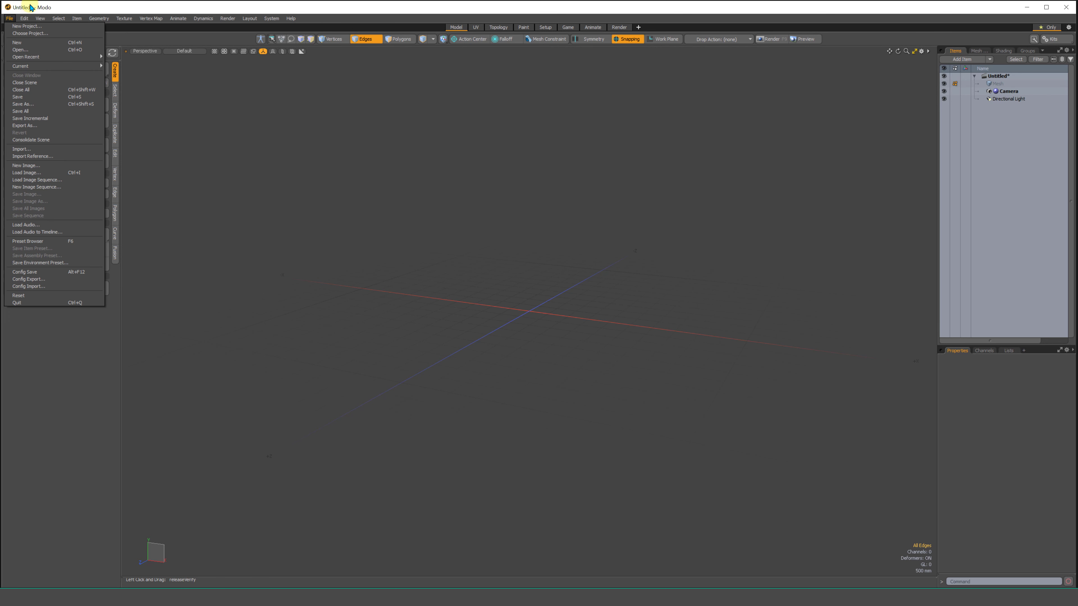
{"action": "left_click", "coordinate": [9, 9]}
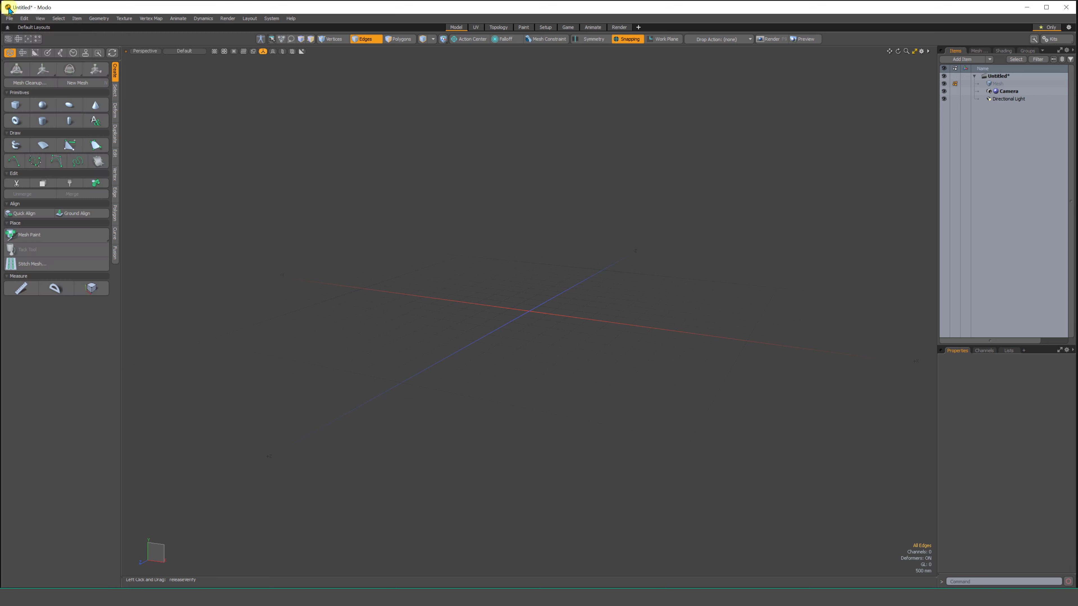
{"action": "left_click", "coordinate": [271, 18]}
{"action": "left_click", "coordinate": [282, 27]}
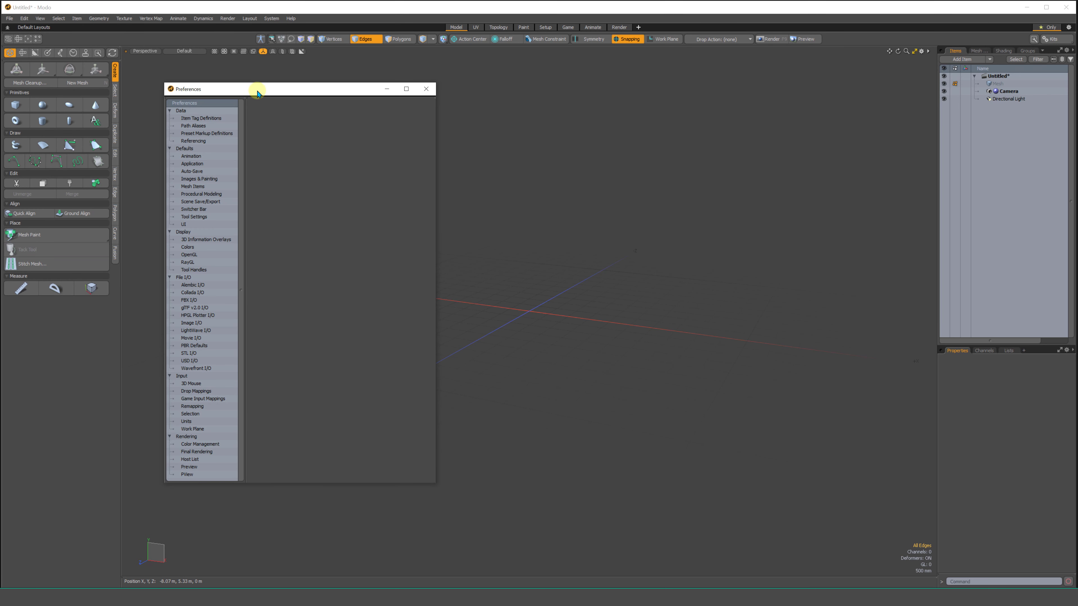
{"action": "left_click_drag", "start_coordinate": [273, 90], "coordinate": [373, 86]}
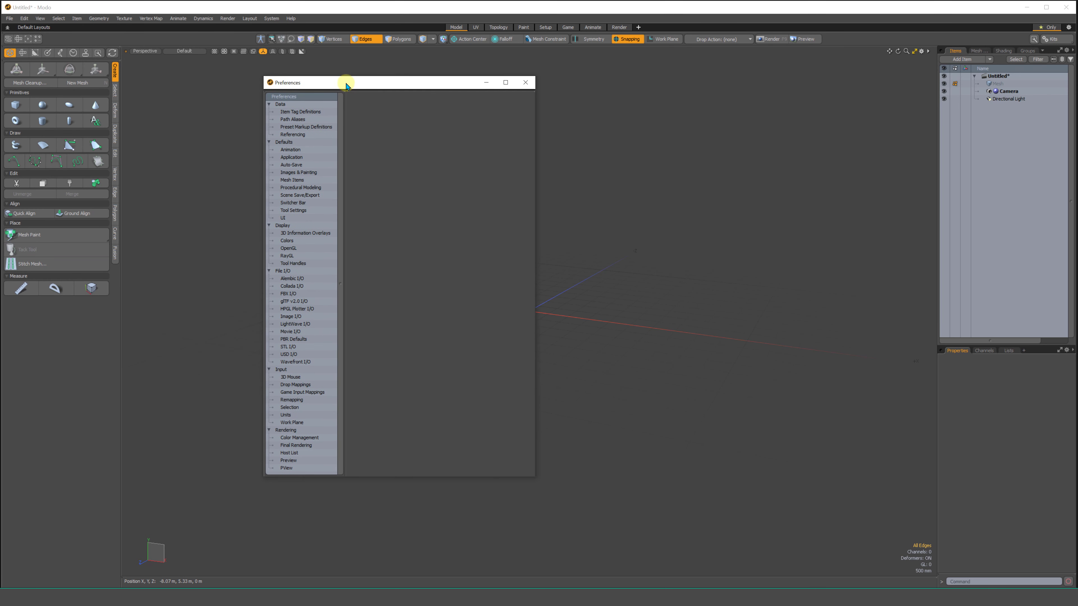
{"action": "left_click", "coordinate": [292, 144]}
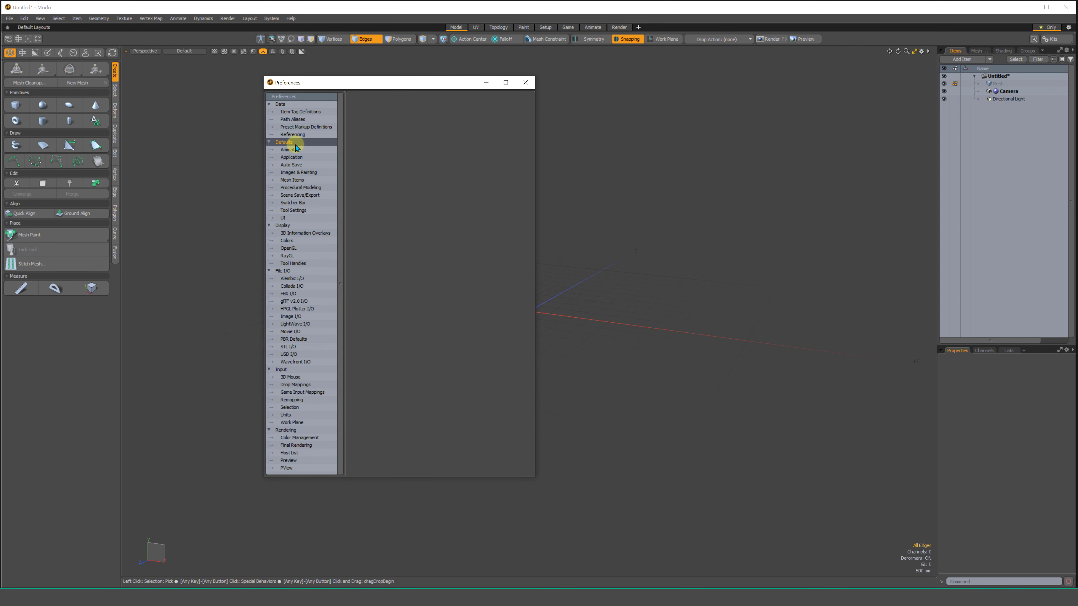
{"action": "left_click", "coordinate": [286, 219]}
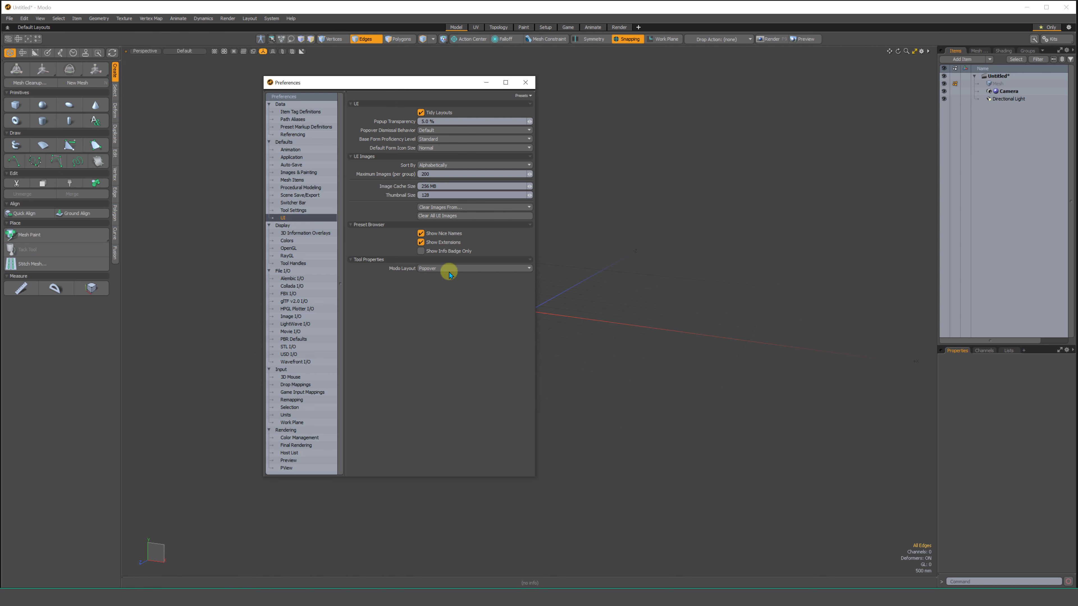
{"action": "left_click", "coordinate": [431, 271]}
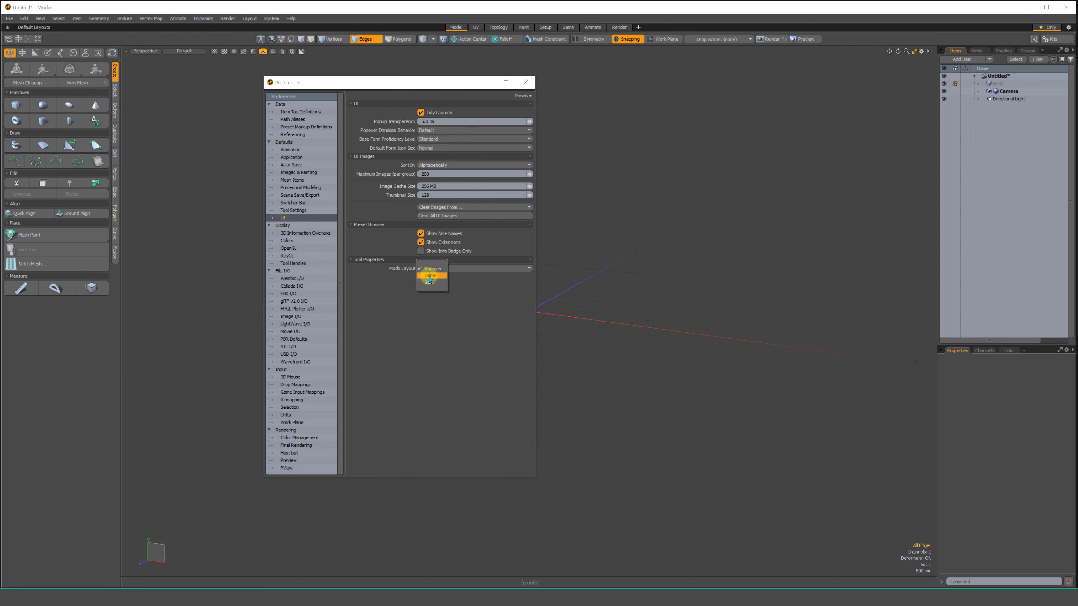
{"action": "left_click", "coordinate": [524, 86]}
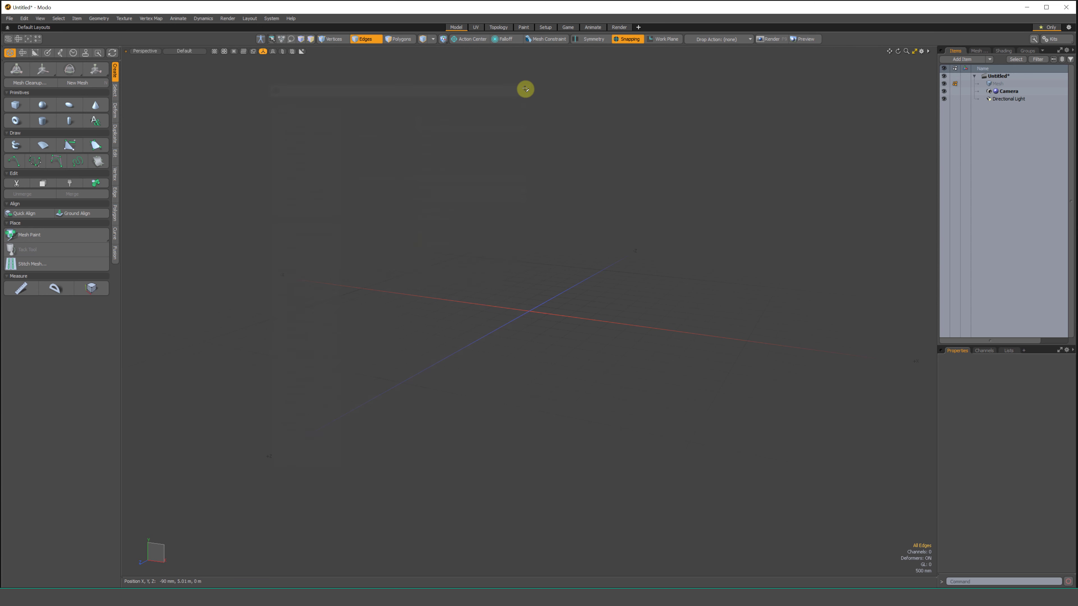
Activate the Cube tool to view its properties inside the toolbox, switch the selection mode to Polygons and drop the tool.
{"action": "left_click", "coordinate": [15, 105]}
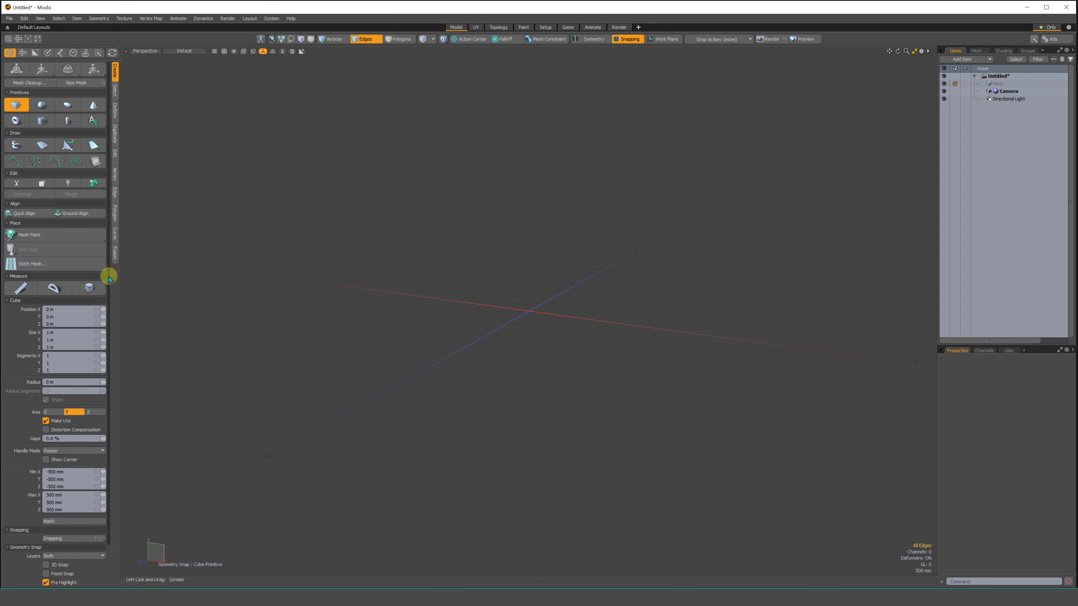
{"action": "left_click_drag", "start_coordinate": [108, 272], "coordinate": [108, 345]}
{"action": "mouse_move", "coordinate": [114, 254]}
{"action": "left_mouse_down"}
{"action": "mouse_move", "coordinate": [115, 308]}
{"action": "mouse_move", "coordinate": [97, 355]}
{"action": "mouse_move", "coordinate": [113, 321]}
{"action": "mouse_move", "coordinate": [109, 405]}
{"action": "mouse_move", "coordinate": [128, 266]}
{"action": "left_mouse_up"}
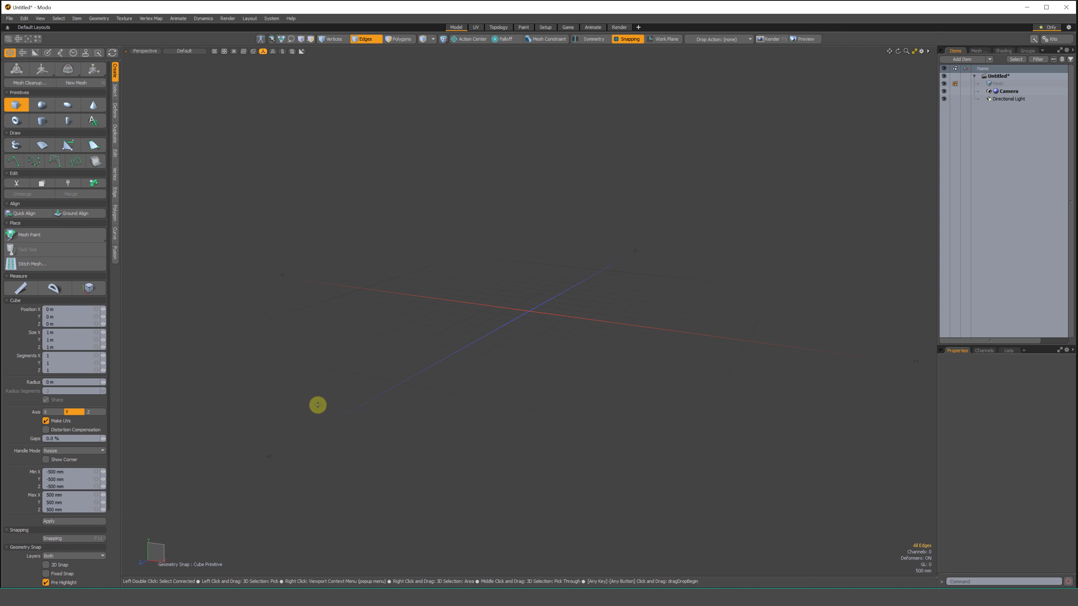
{"action": "key", "text": "3"}
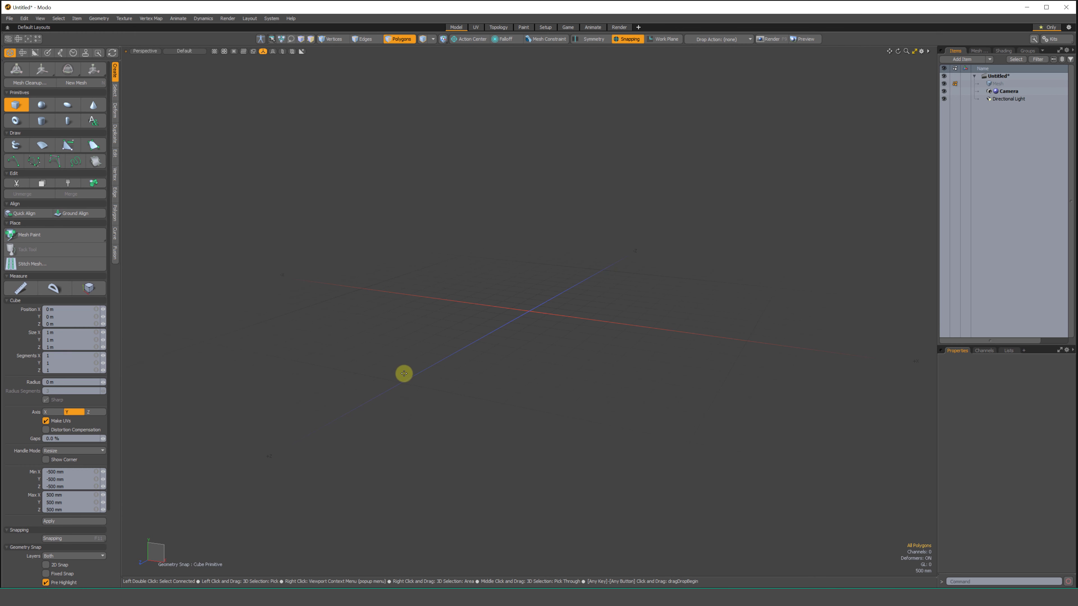
{"action": "key", "text": "space"}
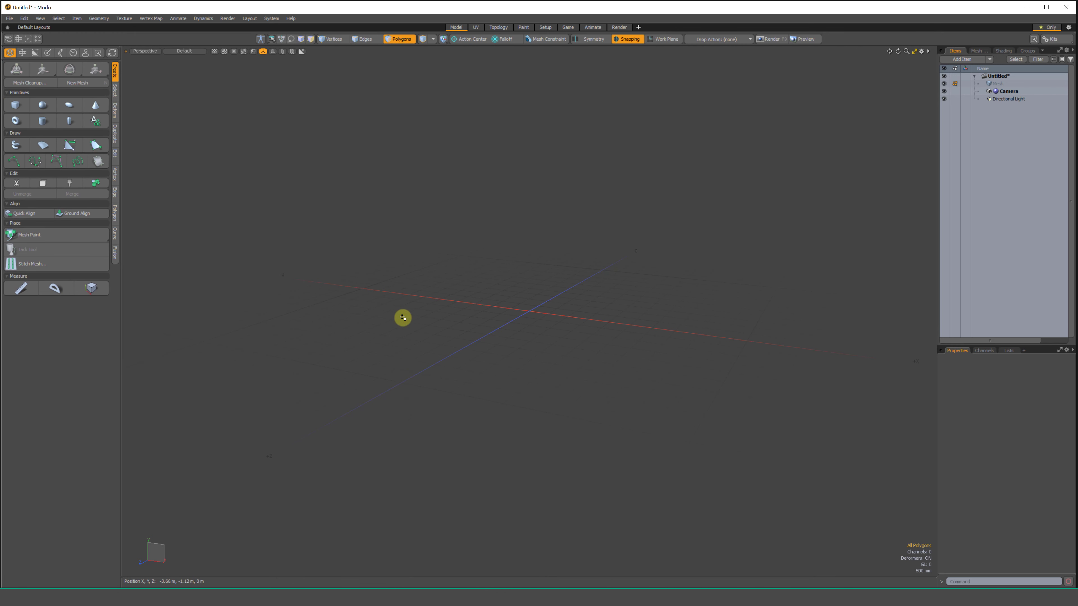
{"action": "left_click", "coordinate": [19, 112]}
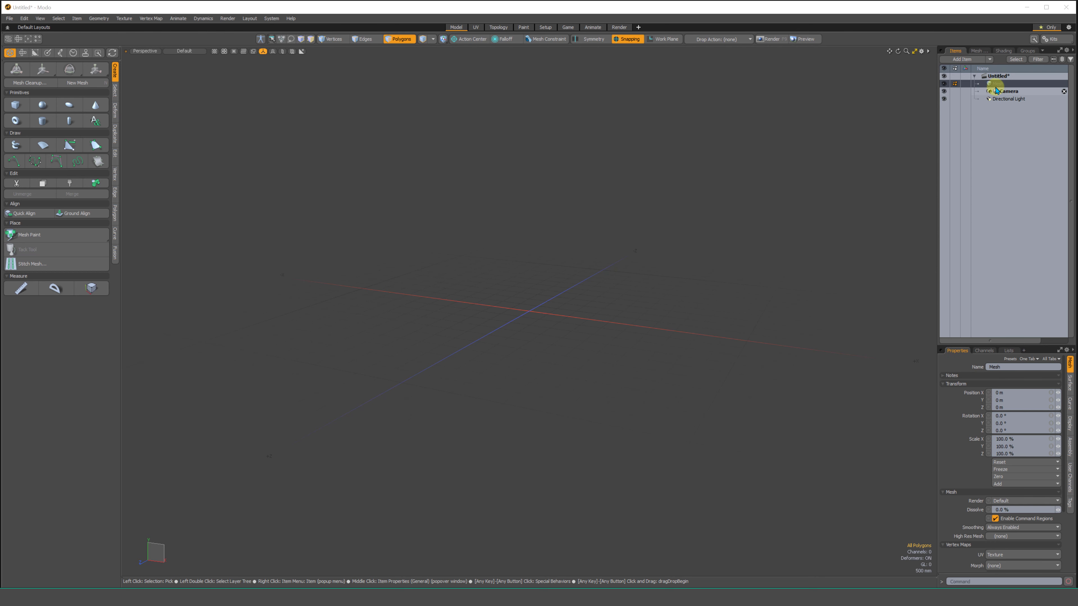
Select the camera, the directional light and the mesh item in turn to view each one's properties.
{"action": "left_click", "coordinate": [1009, 92]}
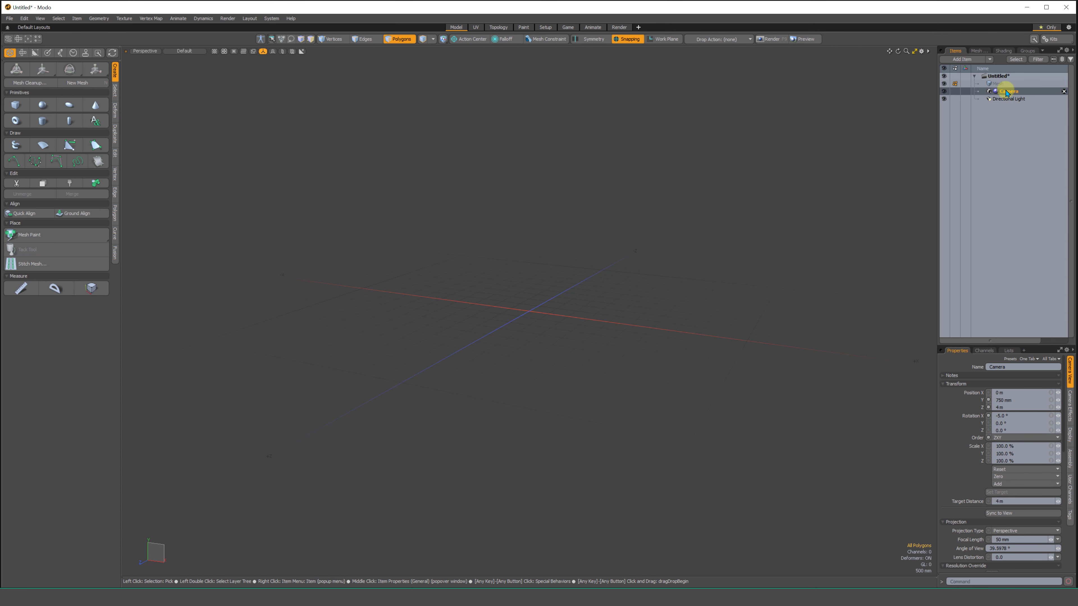
{"action": "left_click", "coordinate": [1004, 101]}
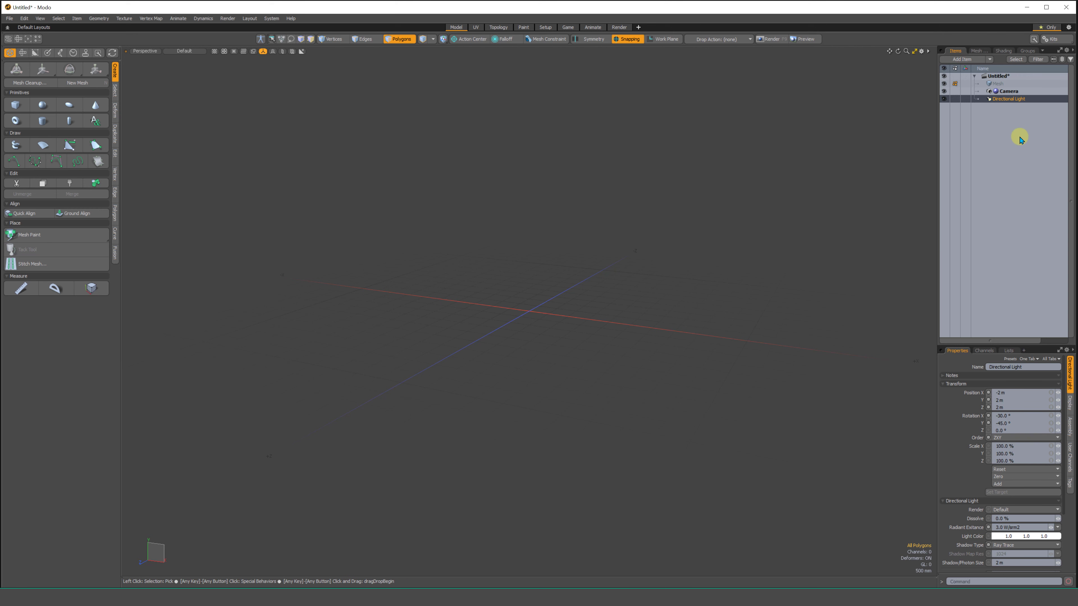
{"action": "left_click", "coordinate": [997, 83]}
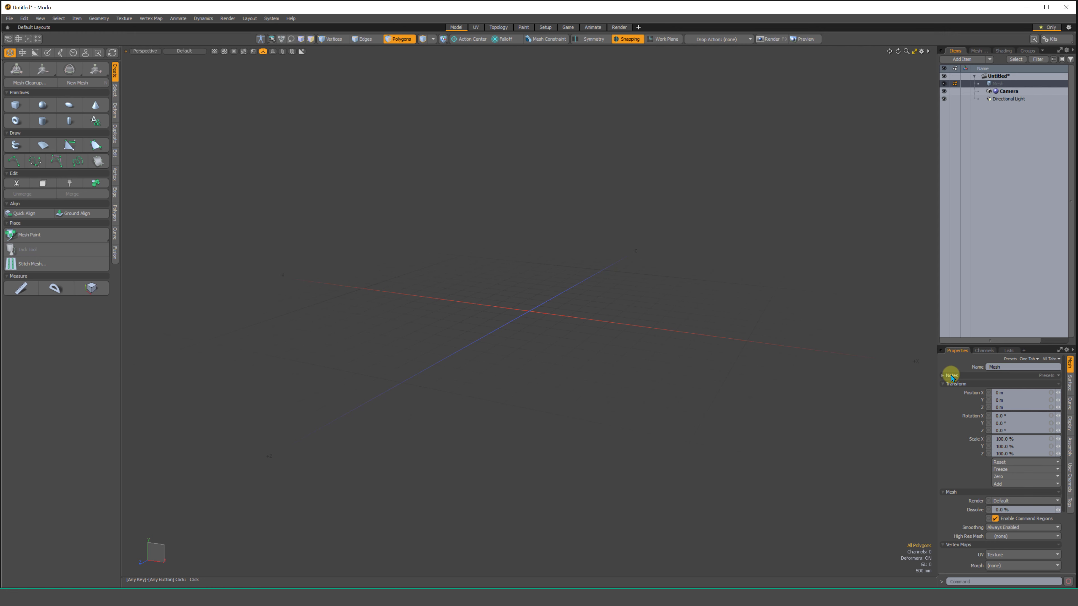
Expand and collapse the Notes section of the mesh properties, and collapse and re-expand the Transform section.
{"action": "left_click", "coordinate": [942, 376]}
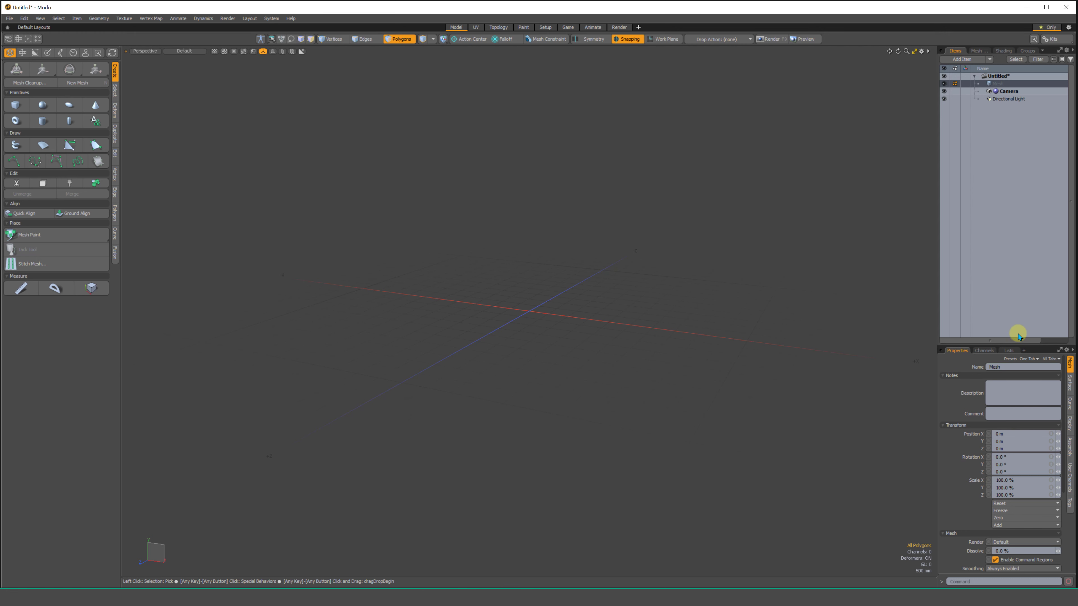
{"action": "left_click", "coordinate": [953, 377]}
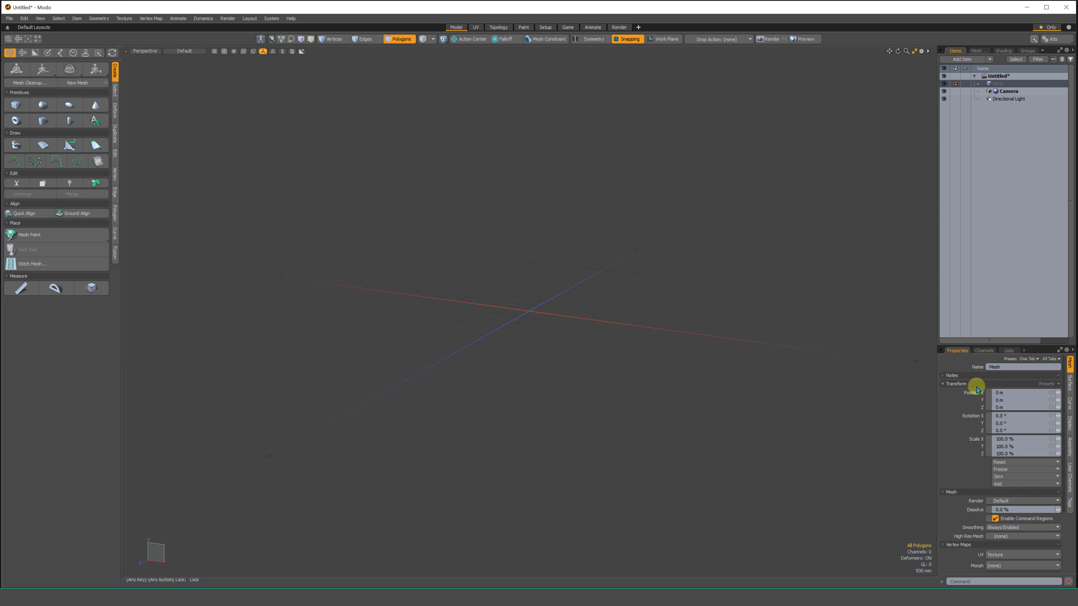
{"action": "left_click", "coordinate": [960, 384]}
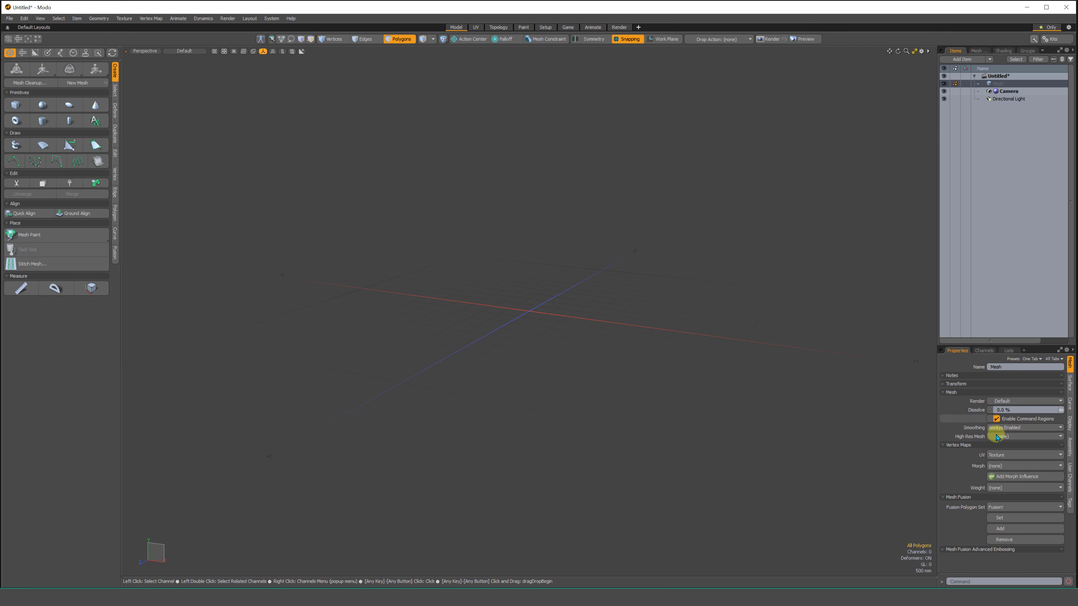
{"action": "left_click", "coordinate": [956, 384]}
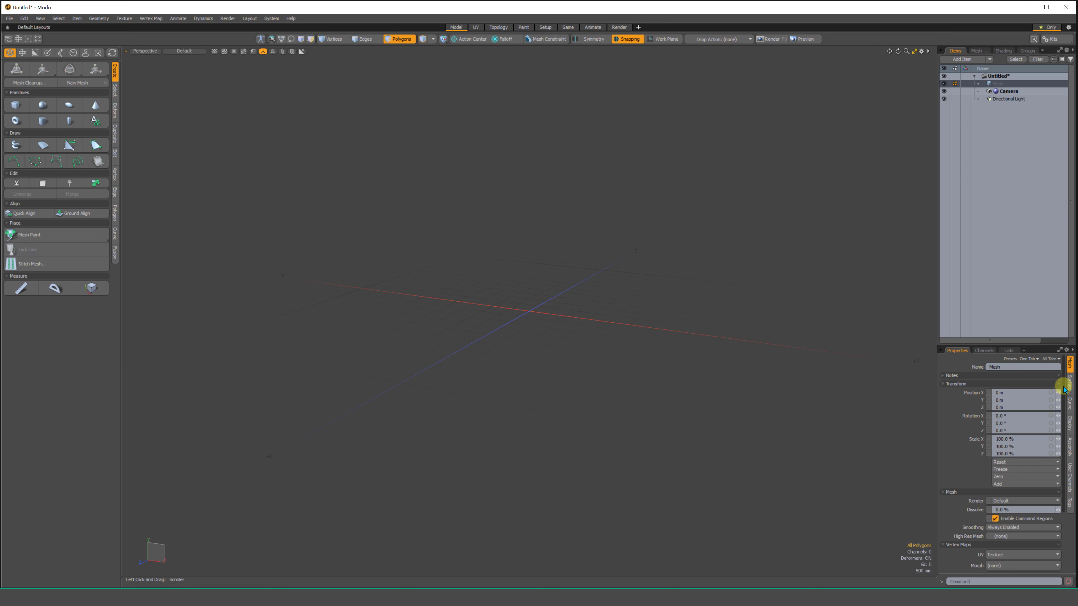
{"action": "left_click_drag", "start_coordinate": [1063, 389], "coordinate": [910, 453]}
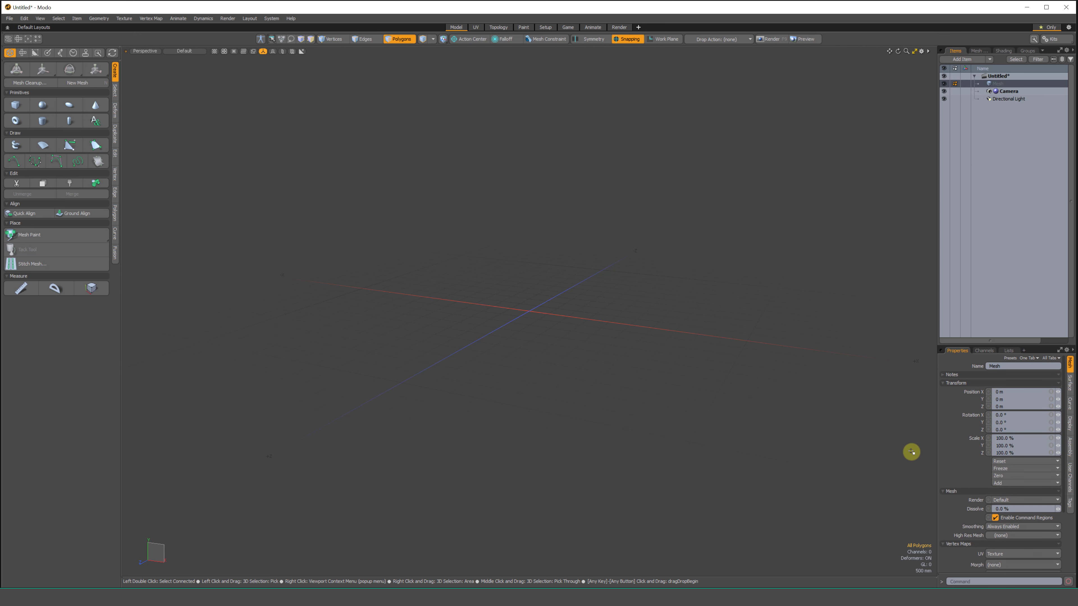
View the mesh item's channels and its lists of vertex maps and statistics, and return to its properties.
{"action": "left_click", "coordinate": [990, 352]}
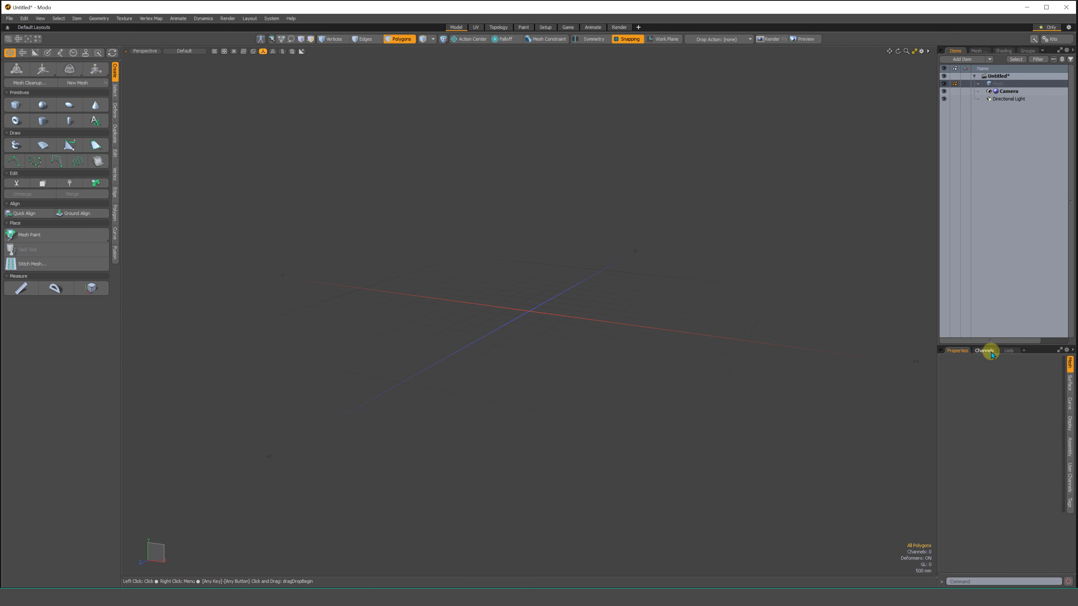
{"action": "left_click", "coordinate": [1009, 351]}
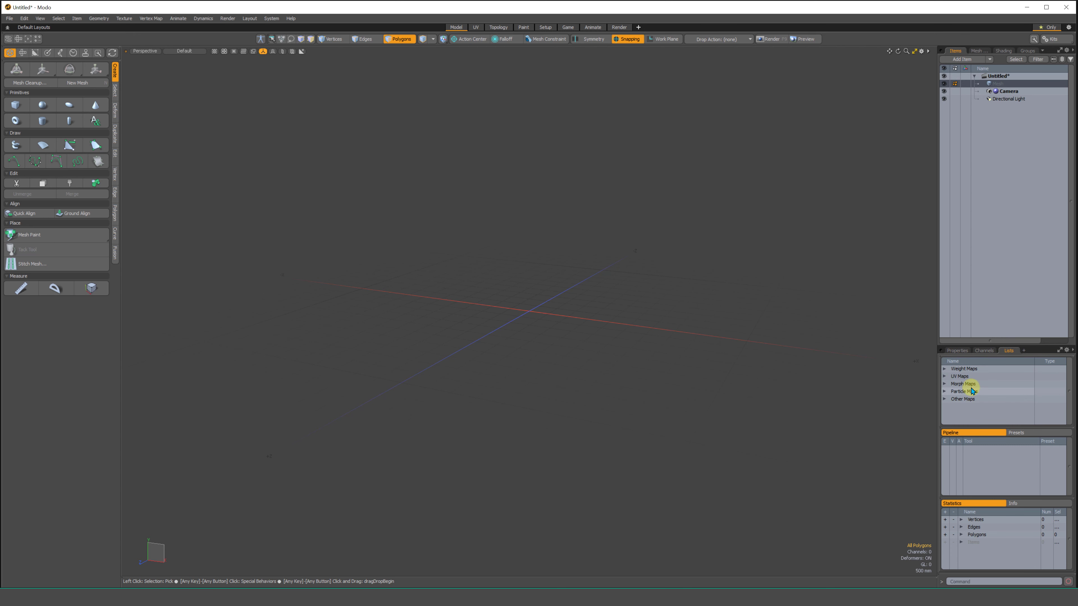
{"action": "left_click", "coordinate": [952, 351]}
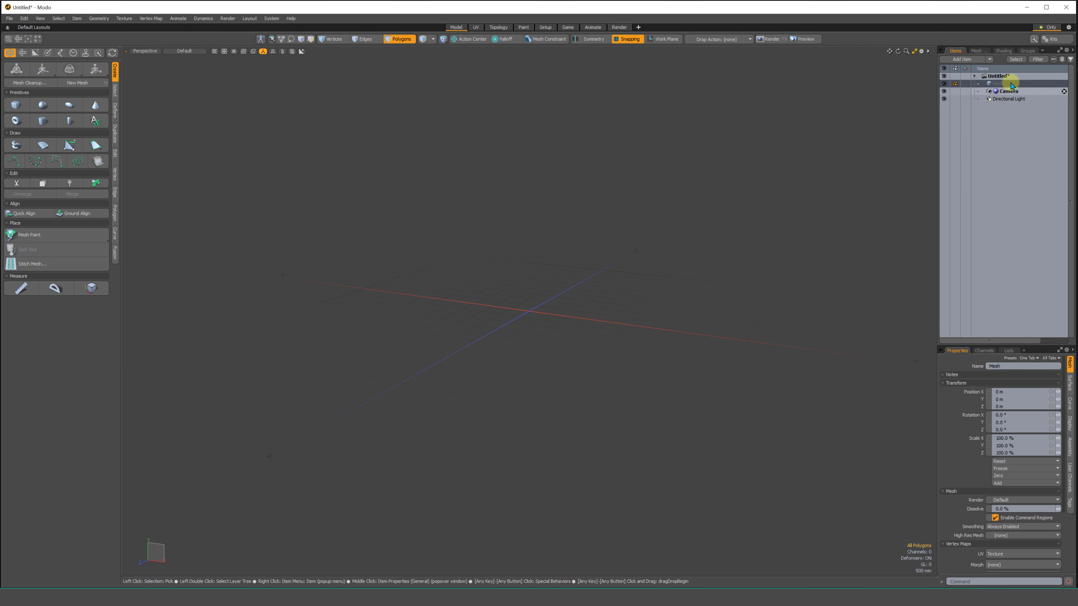
View the mesh's Surface, Curve, Display and Assembly properties and return to the main Mesh properties.
{"action": "left_click", "coordinate": [1070, 388]}
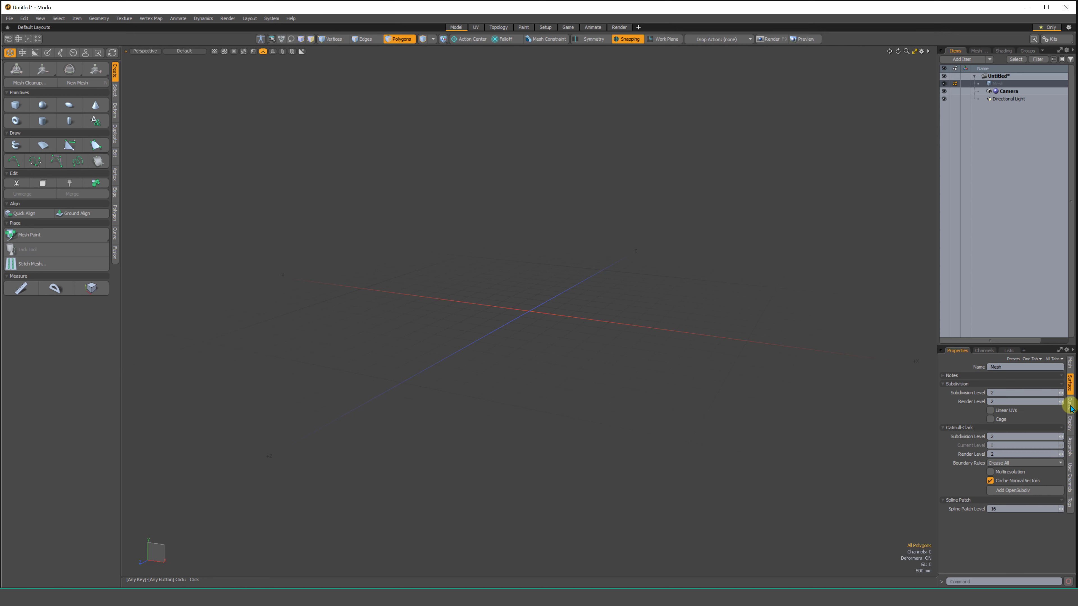
{"action": "left_click", "coordinate": [1069, 404]}
{"action": "left_click", "coordinate": [1070, 424]}
{"action": "left_click", "coordinate": [1070, 453]}
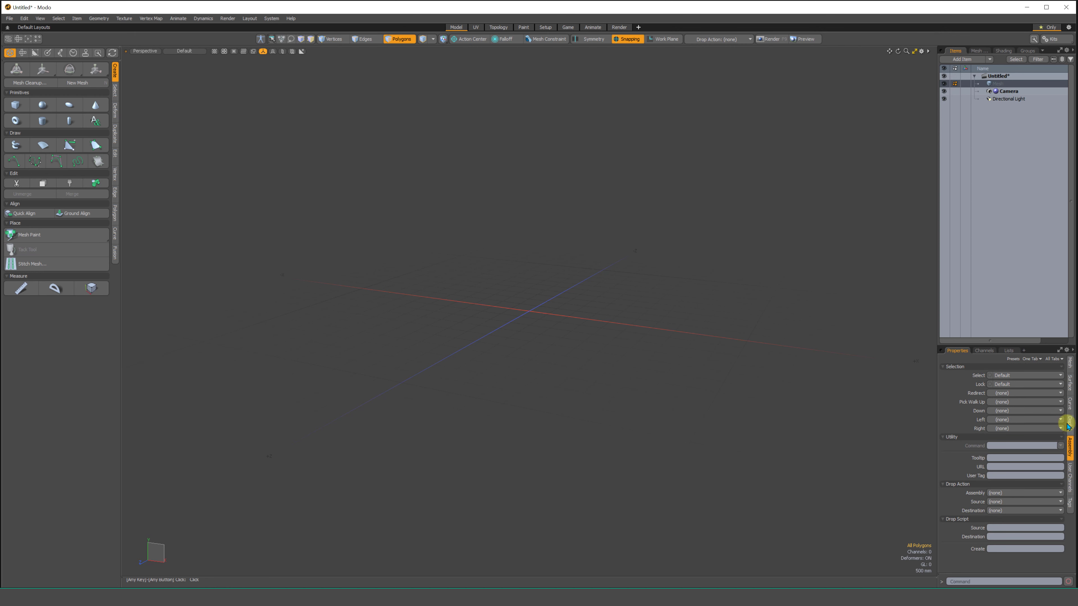
{"action": "left_click", "coordinate": [1070, 366]}
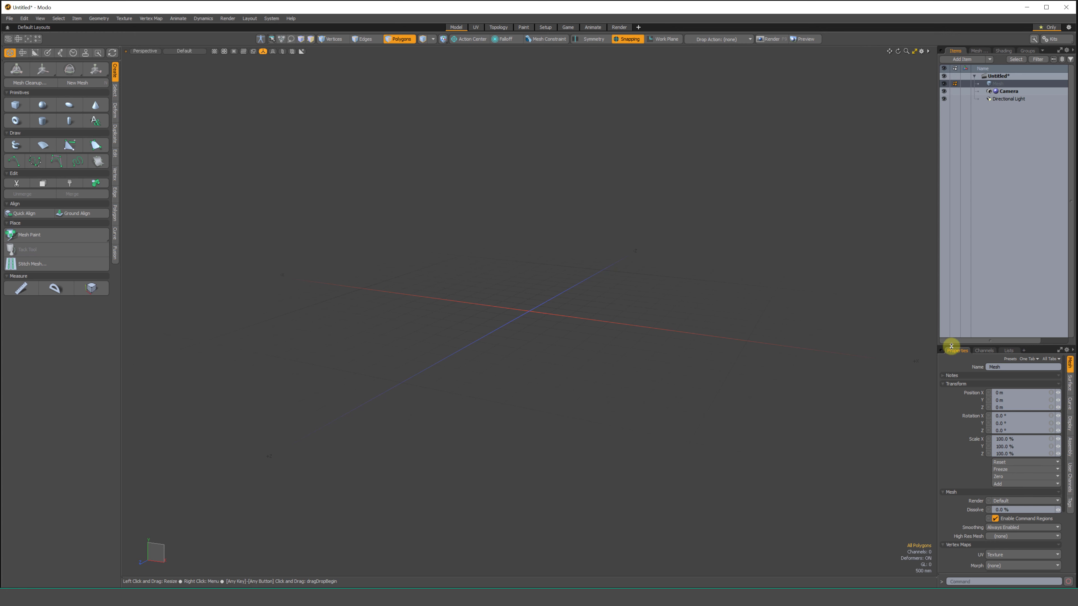
Look at the Channels and Lists views once more and switch back to Properties.
{"action": "left_click", "coordinate": [984, 351]}
{"action": "left_click", "coordinate": [1006, 351]}
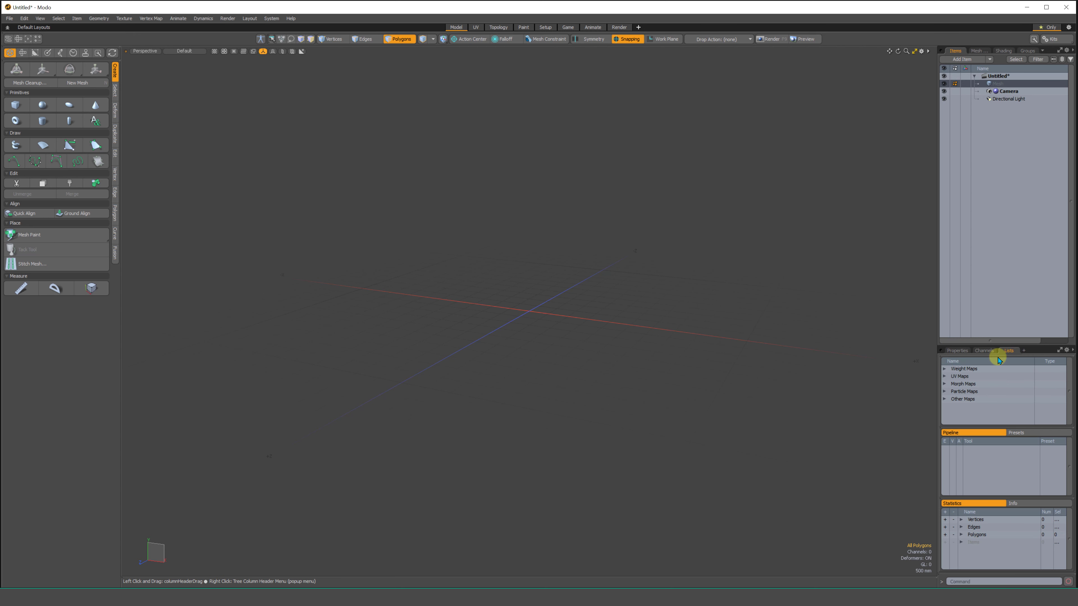
{"action": "left_click", "coordinate": [957, 351]}
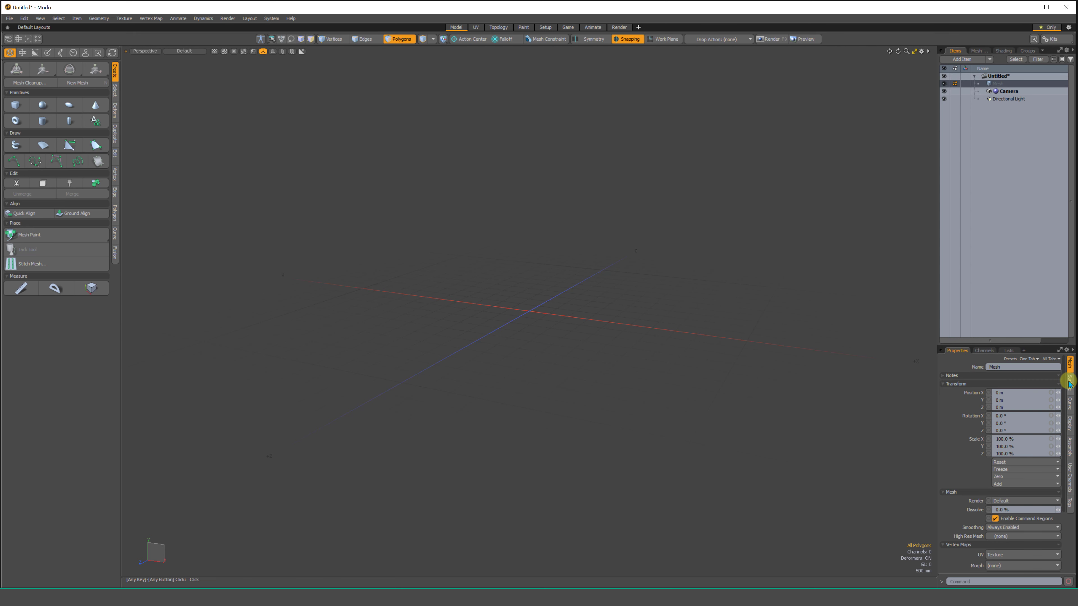
Go through the mesh's Surface, Curve, Display, Assembly, User Channels and Tags property groups and return to Mesh.
{"action": "left_click", "coordinate": [1070, 389]}
{"action": "left_click", "coordinate": [1070, 403]}
{"action": "left_click", "coordinate": [1070, 423]}
{"action": "left_click", "coordinate": [1070, 446]}
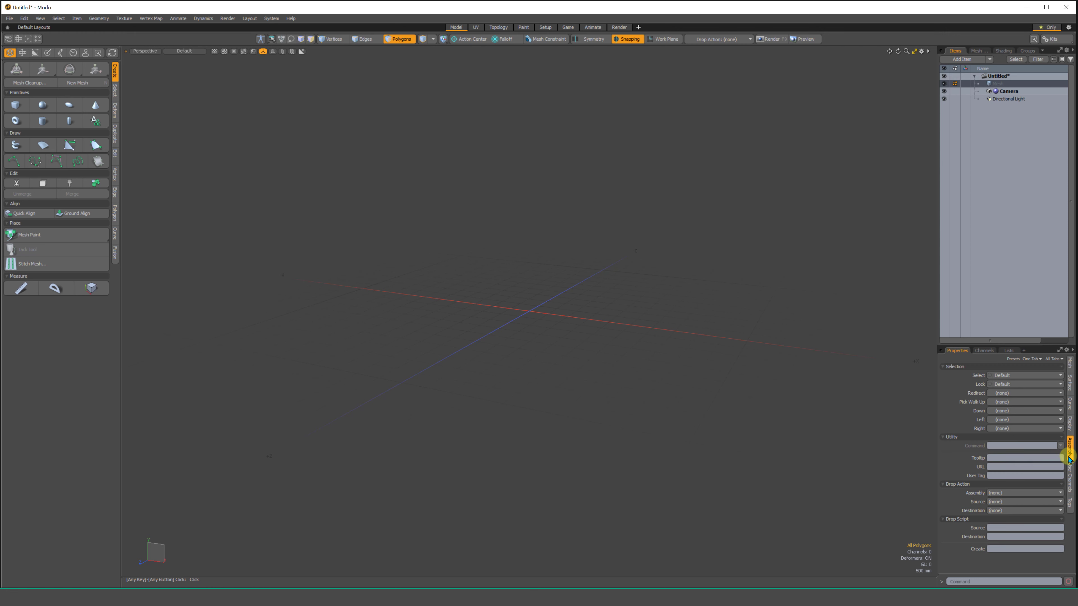
{"action": "left_click", "coordinate": [1070, 479]}
{"action": "left_click", "coordinate": [1070, 503]}
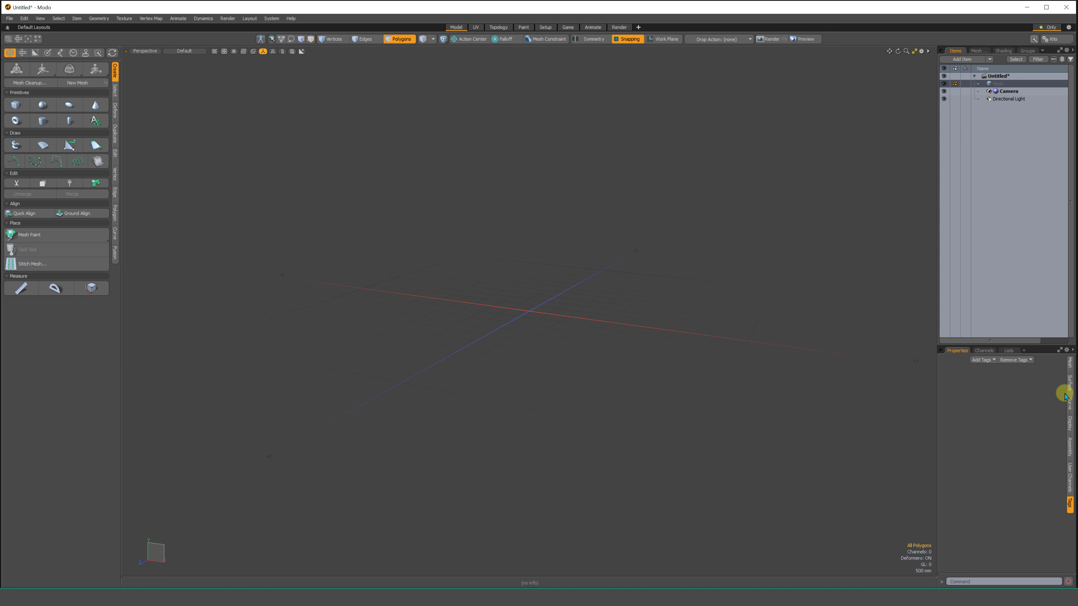
{"action": "left_click", "coordinate": [1070, 363]}
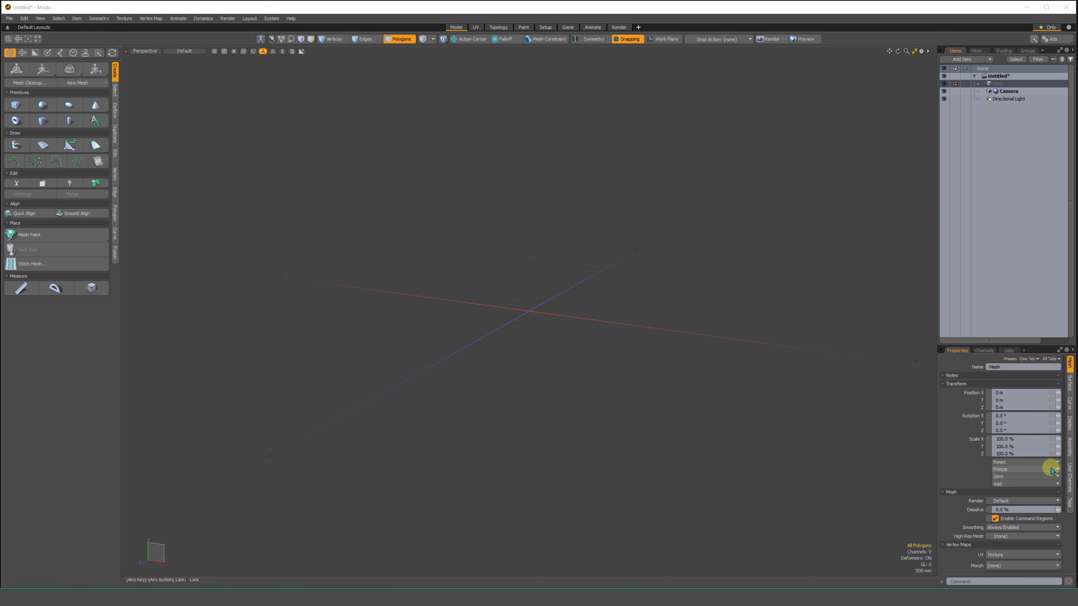
Look through the mesh item's properties down to Vertex Maps and Mesh Fusion, including the available Weight map choices.
{"action": "left_click", "coordinate": [1060, 450]}
{"action": "left_click", "coordinate": [1069, 365]}
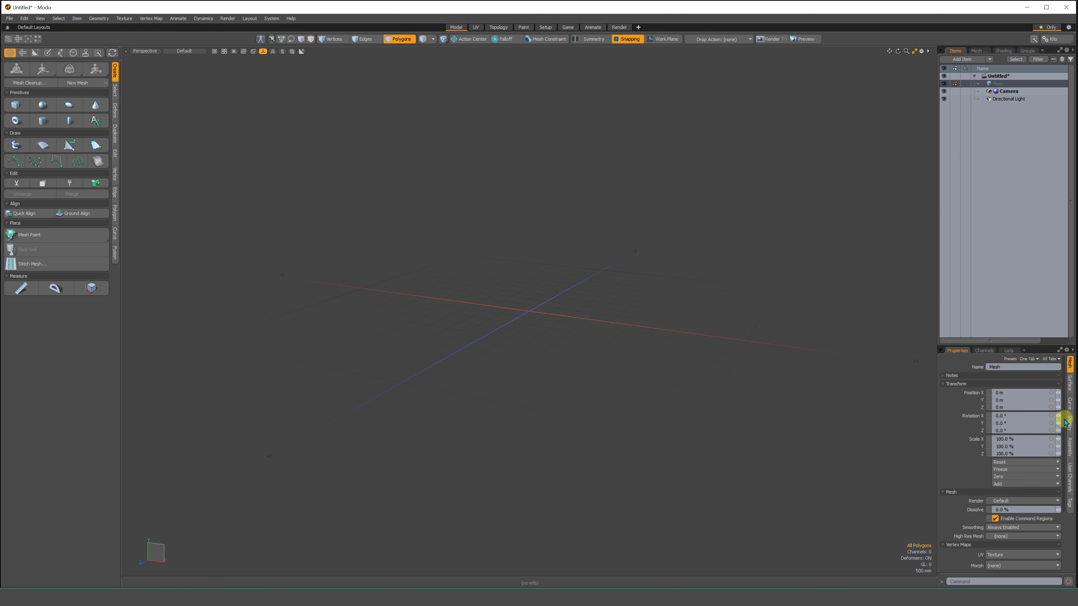
{"action": "scroll", "coordinate": [1065, 471], "scroll_direction": "down", "scroll_amount": 1}
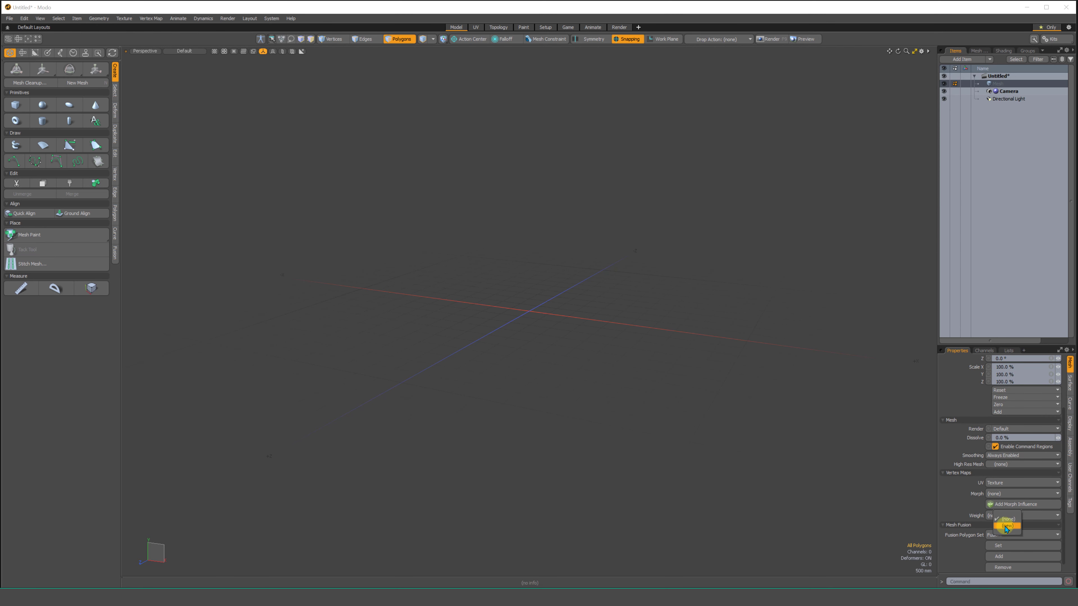
{"action": "left_click", "coordinate": [983, 518]}
{"action": "left_click", "coordinate": [956, 509]}
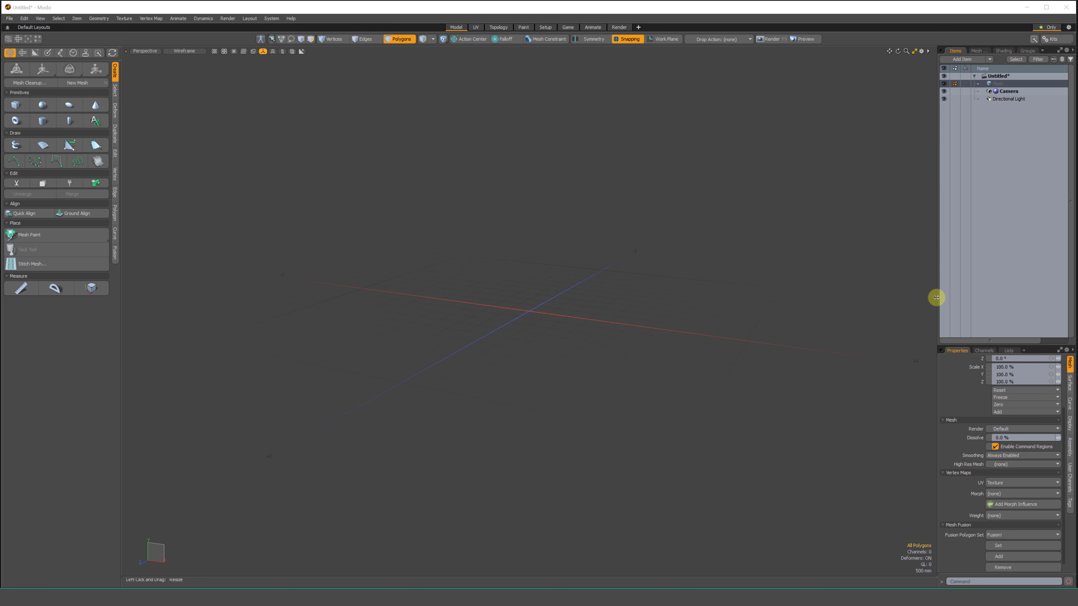
Resize the split between the item list and the properties so the list is short and the mesh properties fit without scrolling.
{"action": "mouse_move", "coordinate": [937, 297]}
{"action": "left_mouse_down"}
{"action": "mouse_move", "coordinate": [888, 297]}
{"action": "mouse_move", "coordinate": [937, 292]}
{"action": "left_mouse_up"}
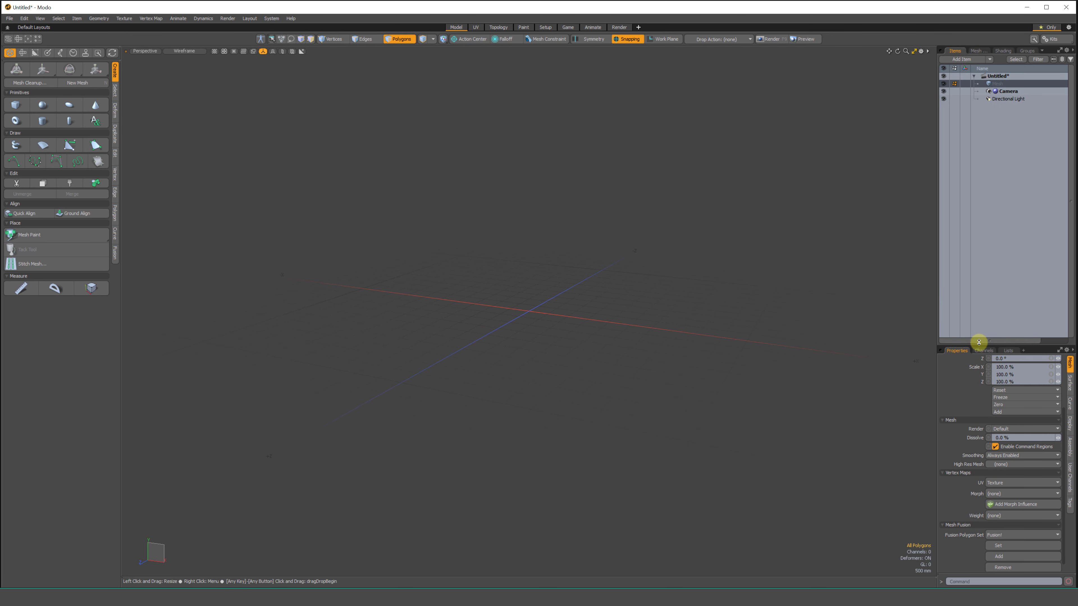
{"action": "left_click_drag", "start_coordinate": [978, 342], "coordinate": [977, 293]}
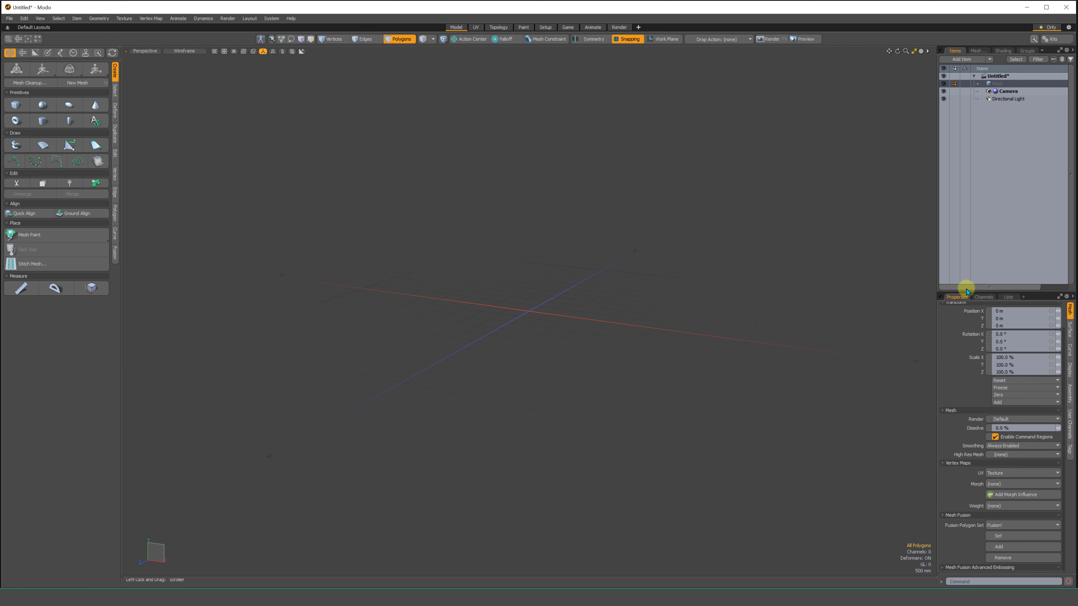
{"action": "left_click_drag", "start_coordinate": [972, 292], "coordinate": [980, 160]}
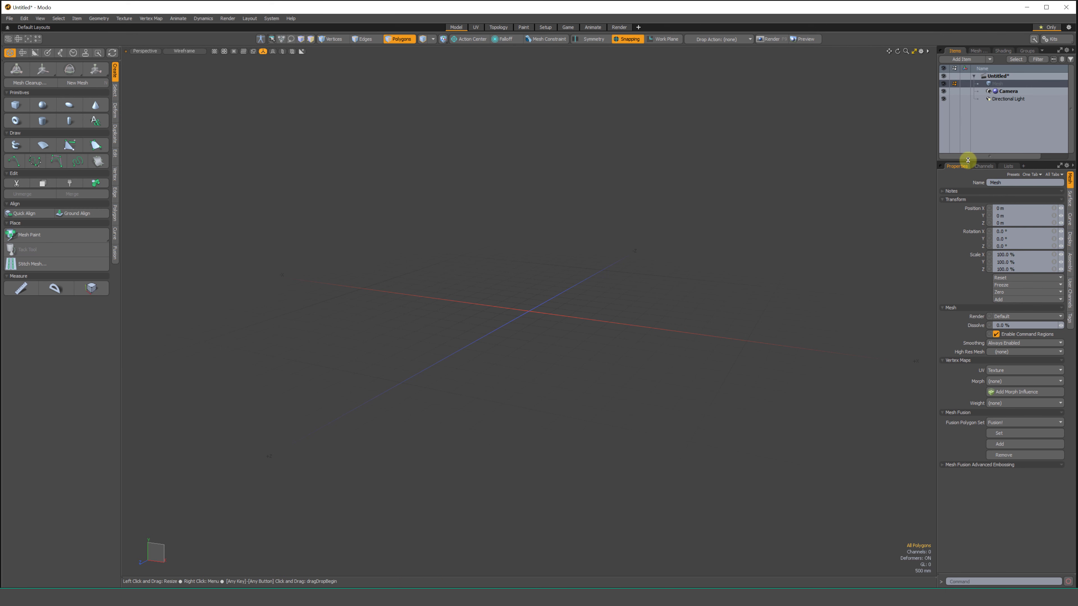
{"action": "left_click_drag", "start_coordinate": [967, 160], "coordinate": [967, 212]}
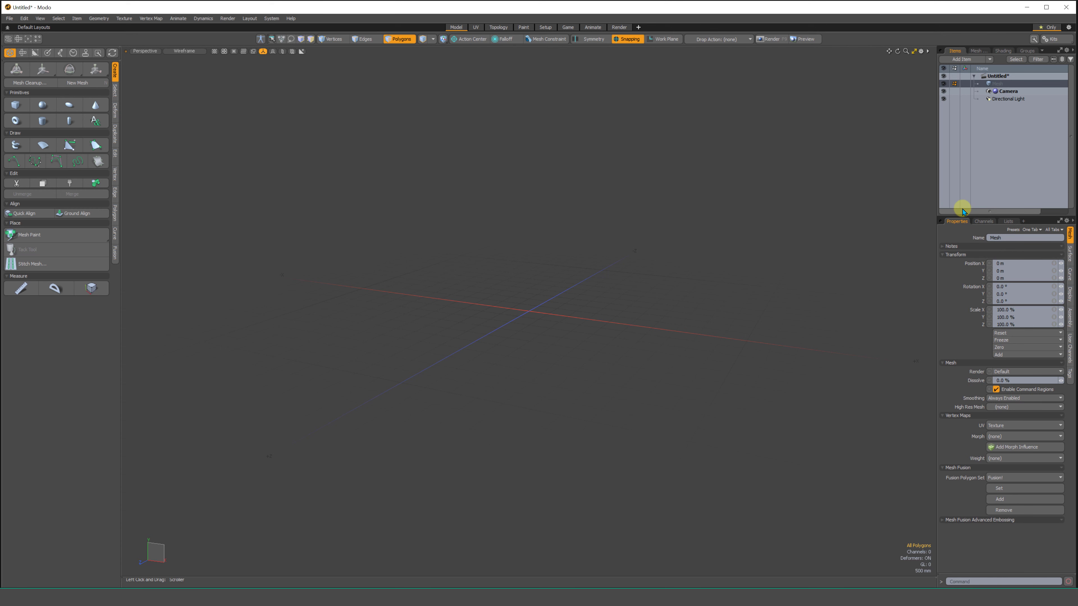
{"action": "left_click_drag", "start_coordinate": [953, 217], "coordinate": [945, 249]}
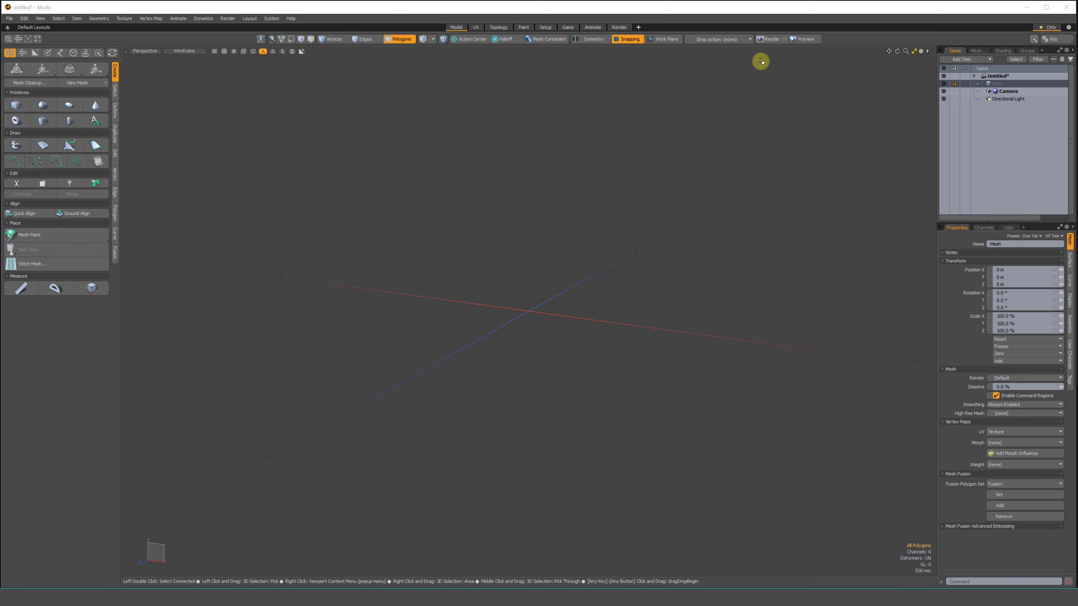
Create a default-size cube primitive at the origin in the mesh item and drop the tool.
{"action": "mouse_move", "coordinate": [182, 536]}
{"action": "left_mouse_down"}
{"action": "mouse_move", "coordinate": [358, 155]}
{"action": "mouse_move", "coordinate": [818, 452]}
{"action": "mouse_move", "coordinate": [267, 510]}
{"action": "left_mouse_up"}
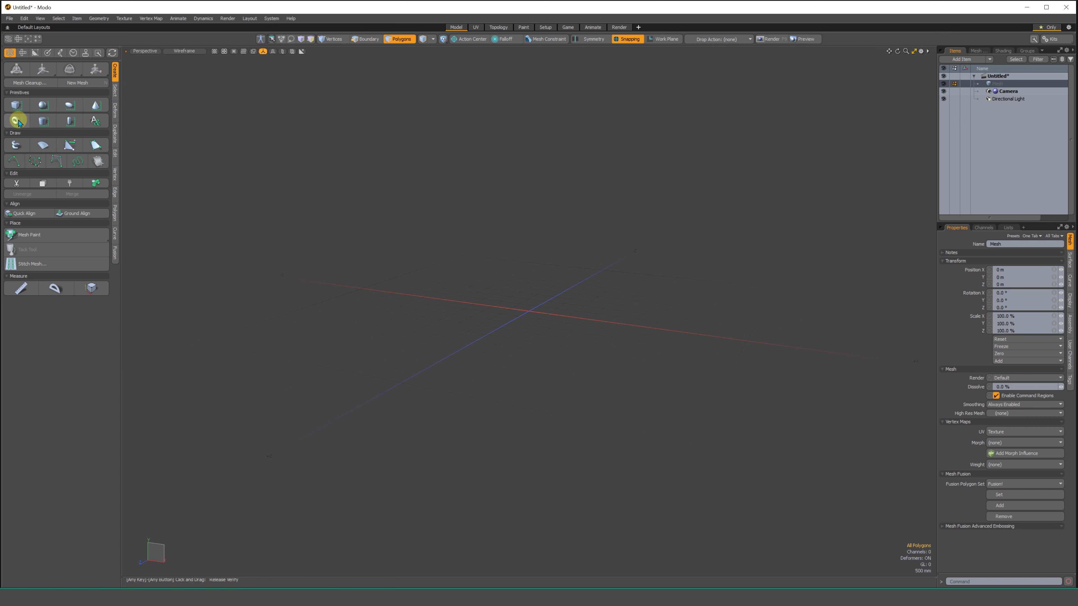
{"action": "left_click", "coordinate": [15, 106]}
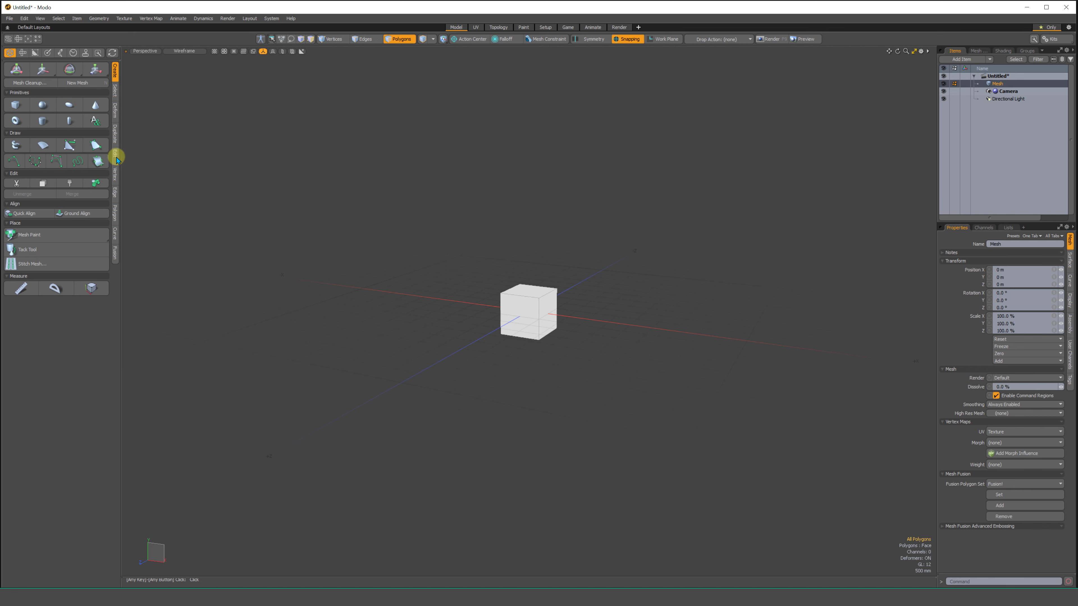
{"action": "key", "text": "space"}
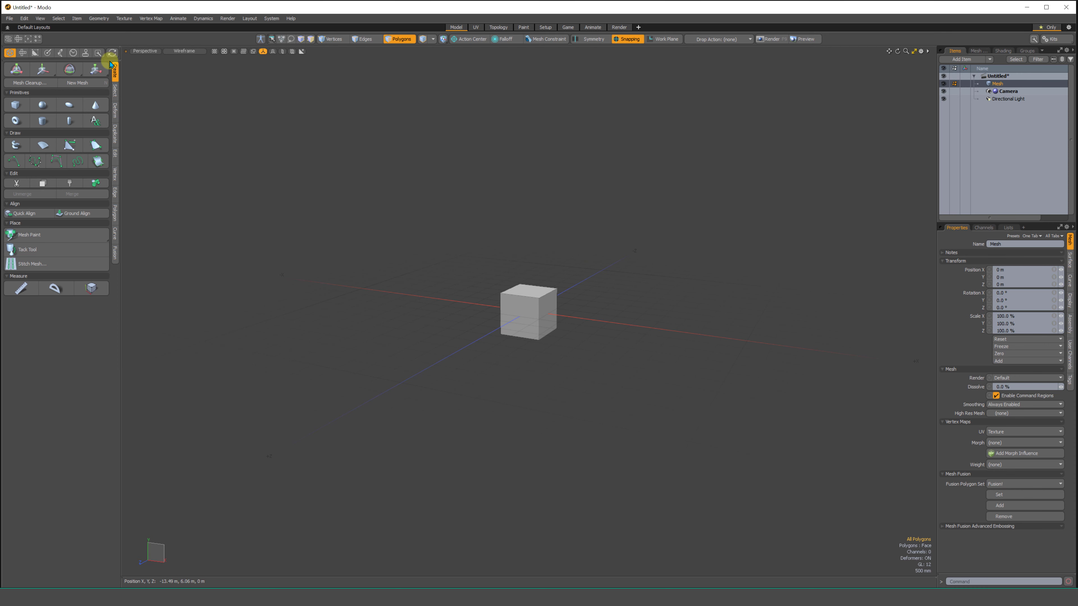
Fit all geometry in the perspective view and try zooming in and out on the cube.
{"action": "left_click", "coordinate": [43, 19]}
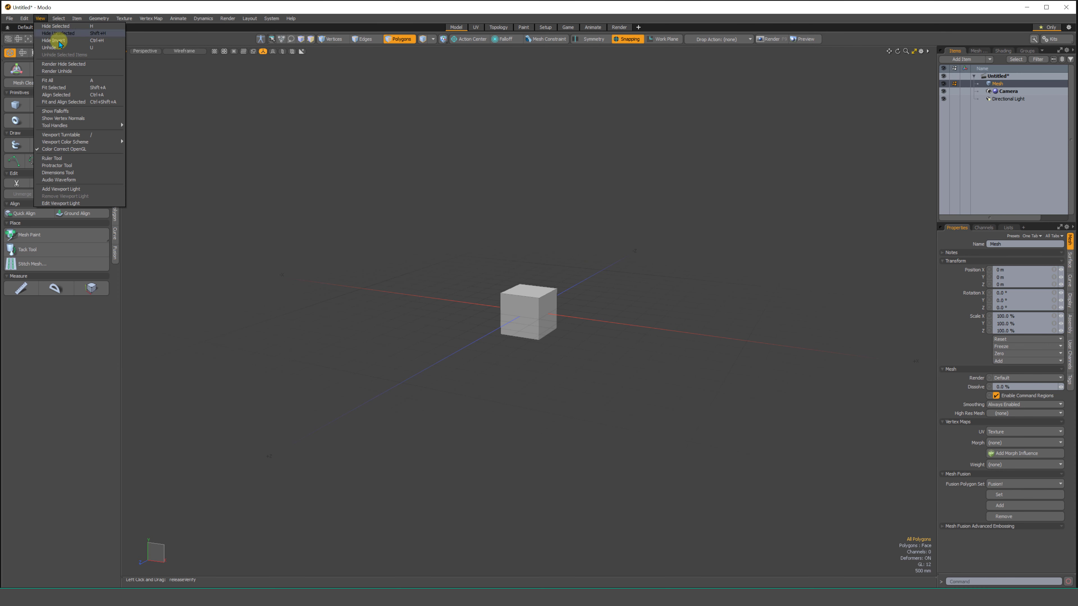
{"action": "left_click", "coordinate": [58, 81]}
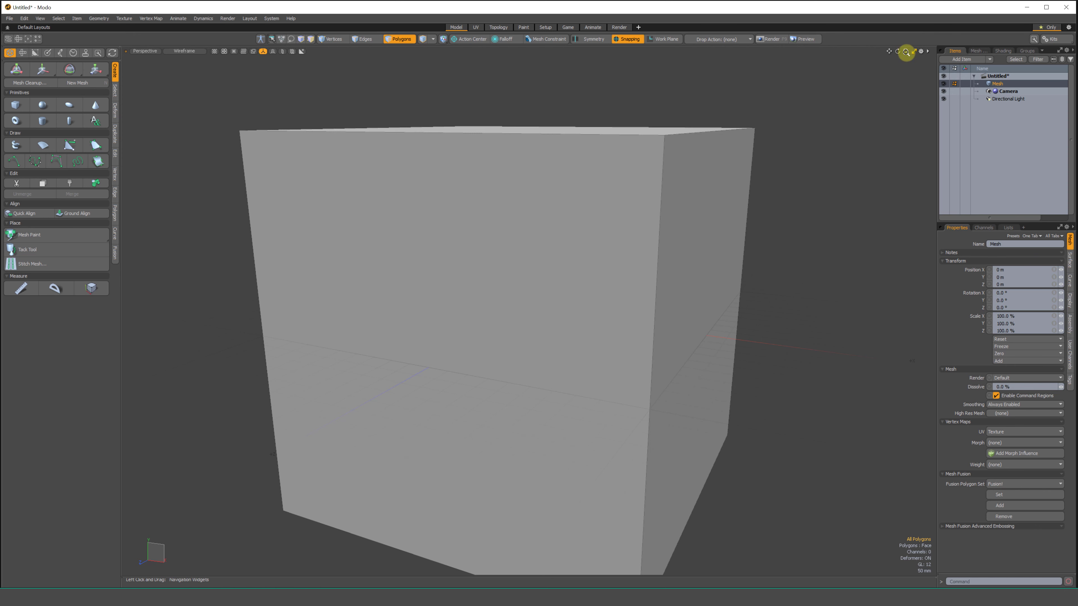
{"action": "left_click_drag", "start_coordinate": [905, 51], "coordinate": [803, 54]}
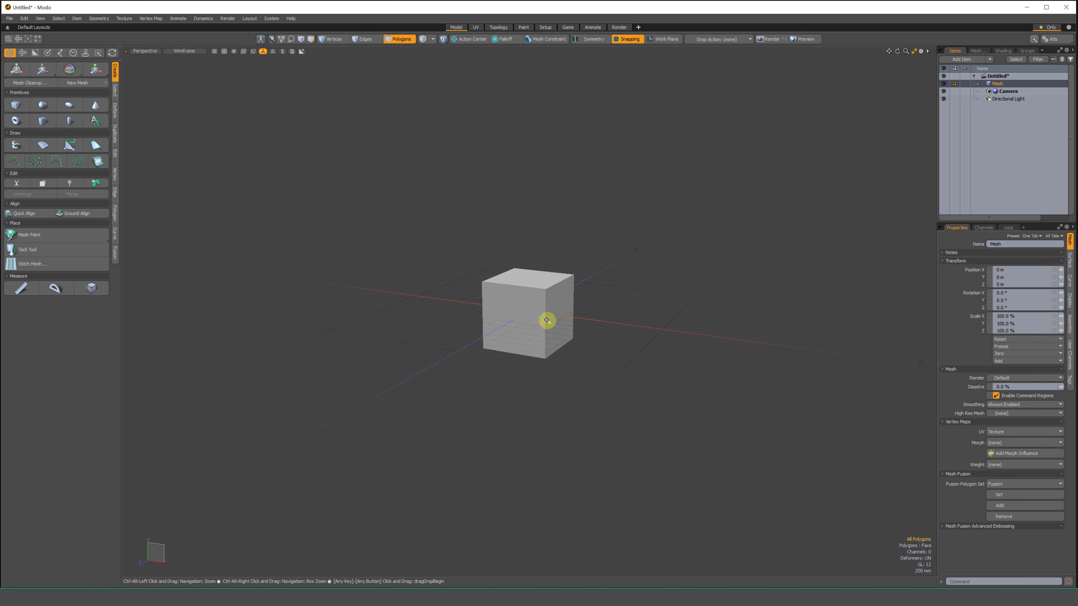
{"action": "scroll", "coordinate": [546, 321], "scroll_direction": "up", "scroll_amount": 6}
{"action": "scroll", "coordinate": [524, 329], "scroll_direction": "up", "scroll_amount": 4}
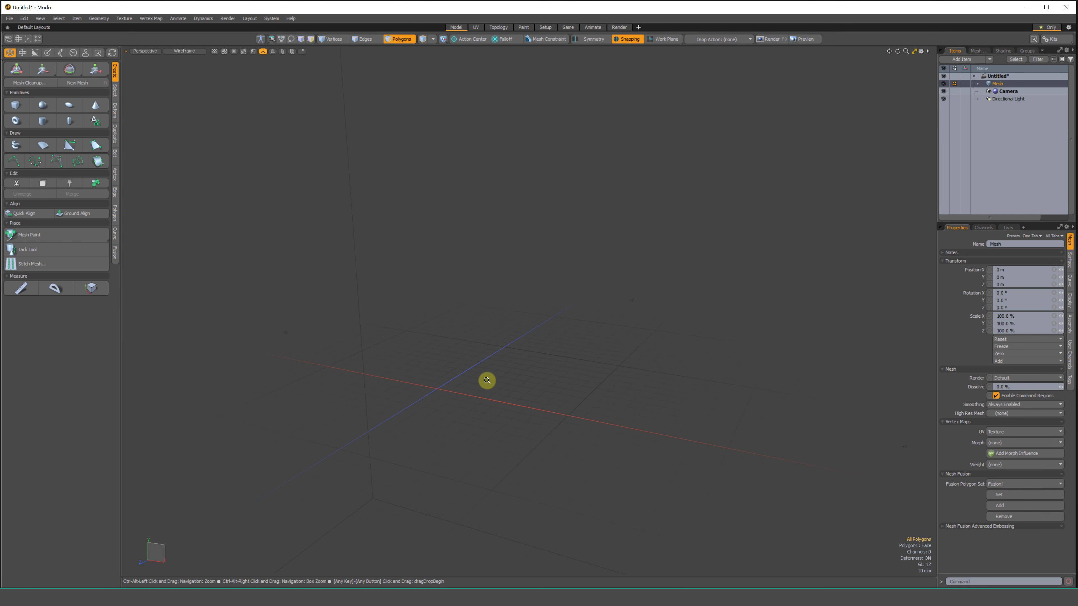
{"action": "mouse_move", "coordinate": [529, 334]}
{"action": "left_mouse_down", "text": "ctrl+alt"}
{"action": "mouse_move", "coordinate": [562, 190]}
{"action": "mouse_move", "coordinate": [521, 351]}
{"action": "mouse_move", "coordinate": [544, 349]}
{"action": "mouse_move", "coordinate": [534, 324]}
{"action": "left_mouse_up", "text": "ctrl+alt"}
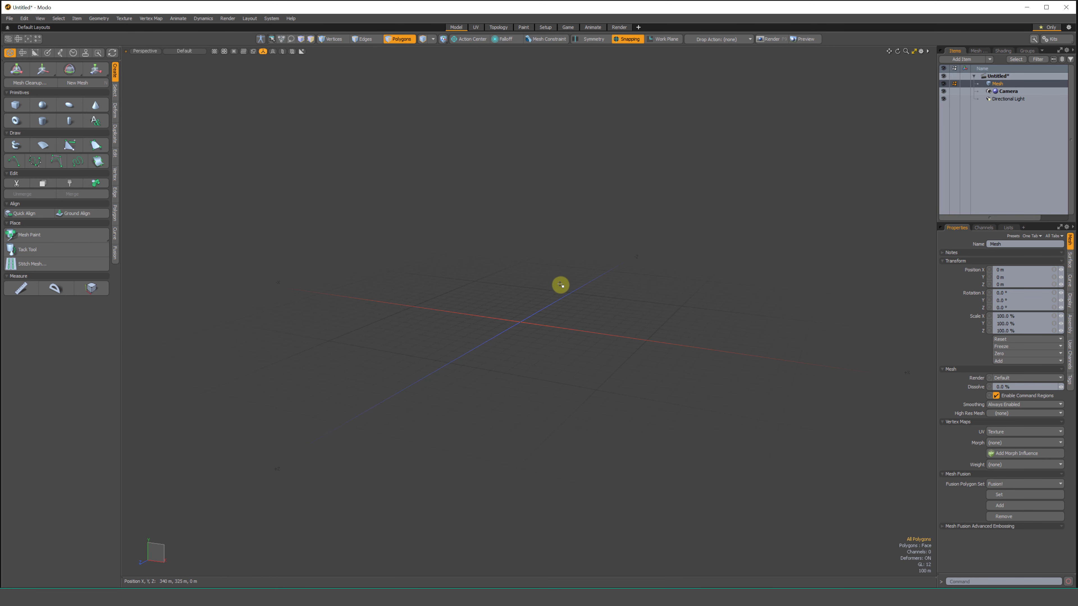
Fit all geometry in the view again and adjust the zoom to show the whole cube.
{"action": "left_click", "coordinate": [35, 17]}
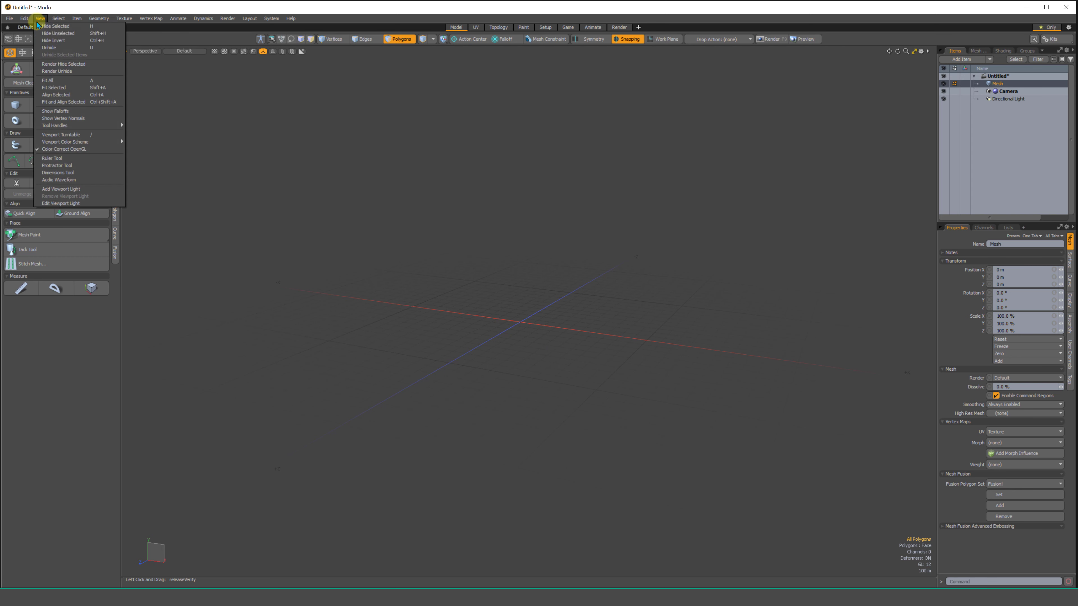
{"action": "left_click", "coordinate": [53, 80]}
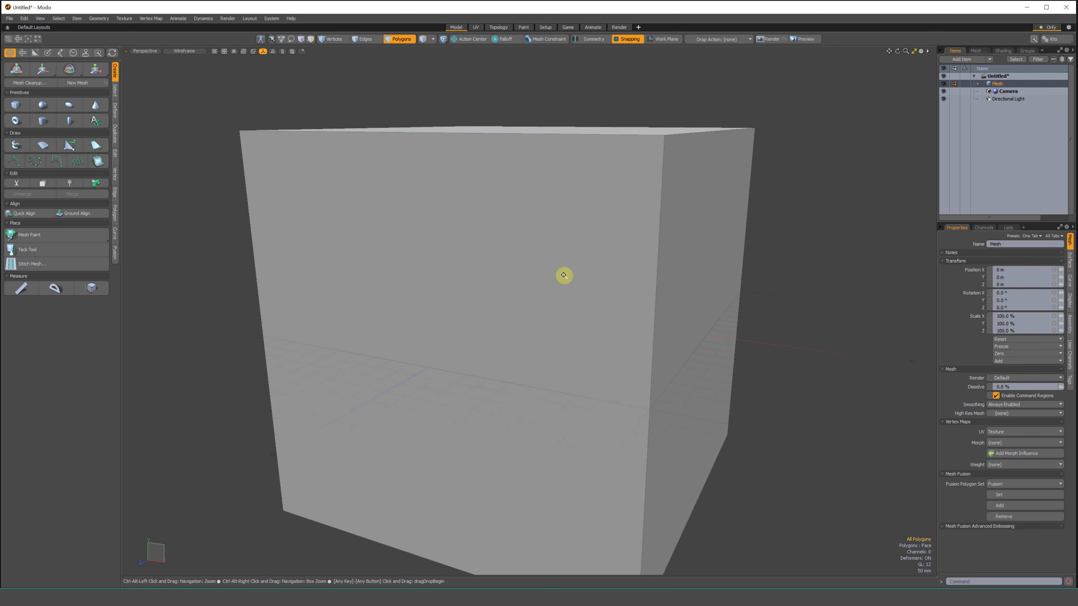
{"action": "left_click_drag", "start_coordinate": [563, 277], "coordinate": [615, 259], "text": "ctrl+alt"}
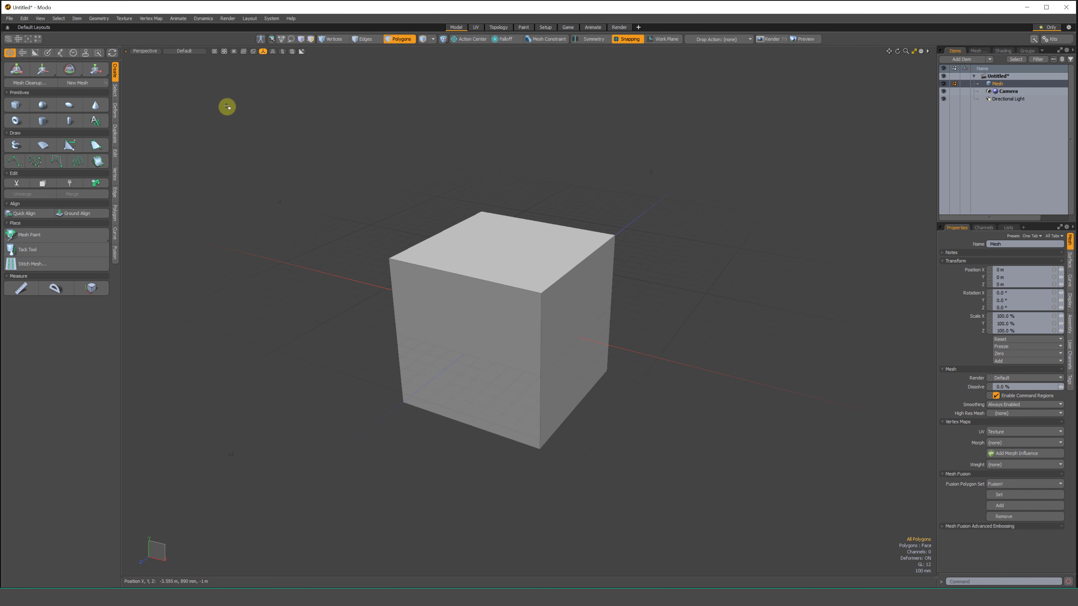
View the cube from the Top, look through the other view types including Camera and Light, and return to Perspective.
{"action": "left_click", "coordinate": [145, 52]}
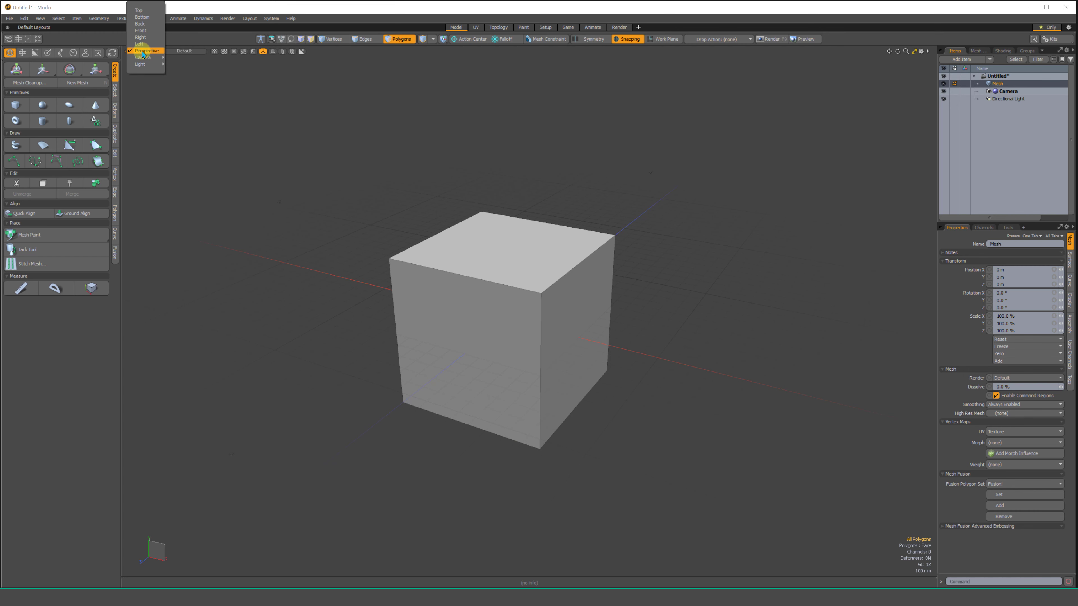
{"action": "left_click", "coordinate": [139, 10]}
{"action": "left_click", "coordinate": [143, 53]}
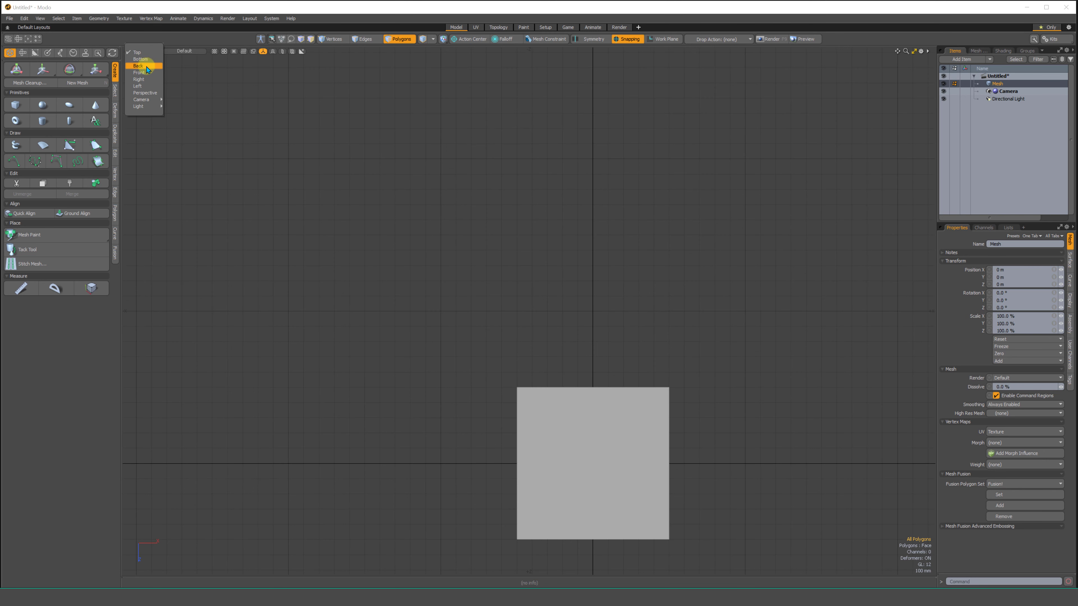
{"action": "mouse_move", "coordinate": [144, 102]}
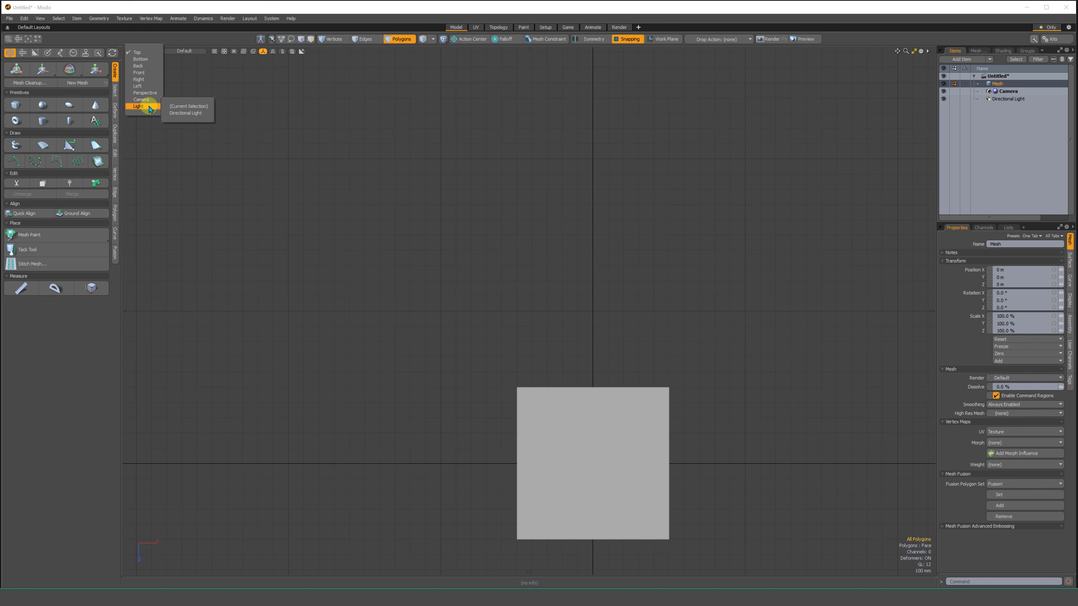
{"action": "left_click", "coordinate": [143, 93]}
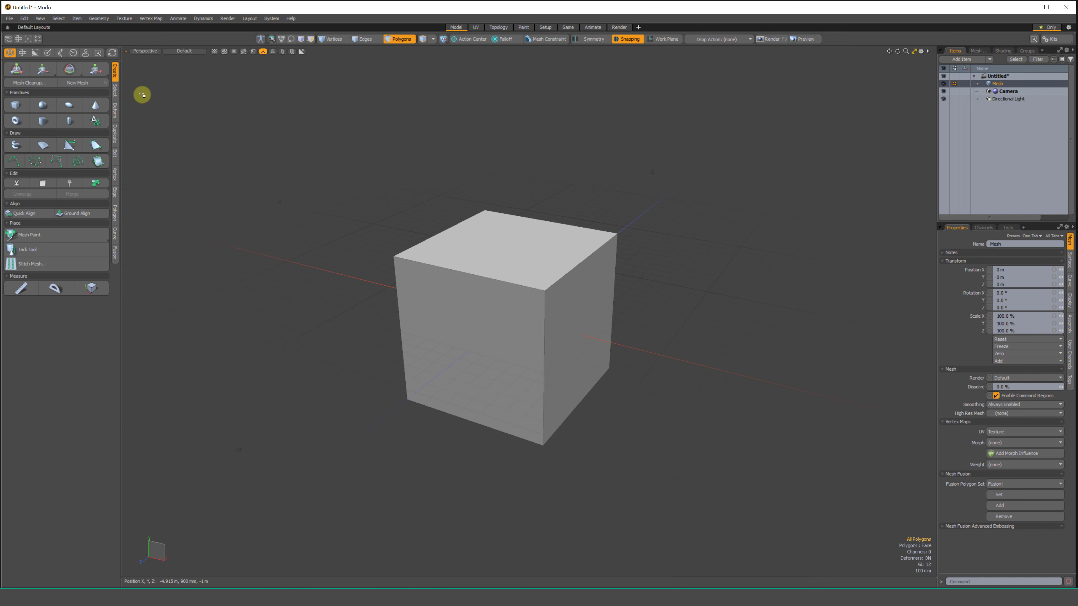
{"action": "left_click", "coordinate": [146, 51]}
{"action": "left_click", "coordinate": [165, 108]}
Display the cube in the Wireframe and Solid shading styles.
{"action": "left_click", "coordinate": [187, 53]}
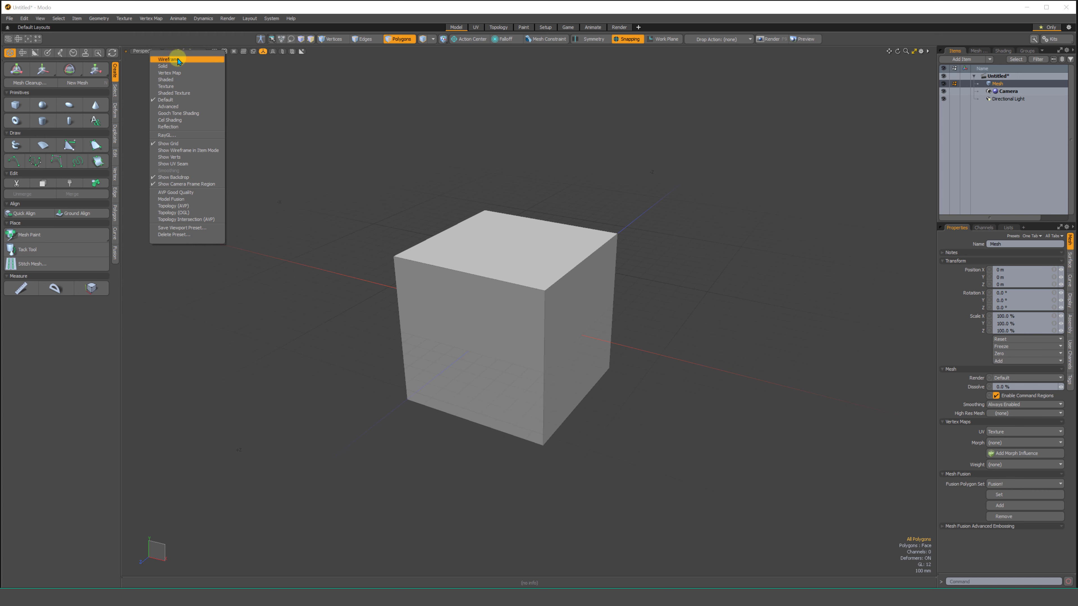
{"action": "left_click", "coordinate": [178, 59]}
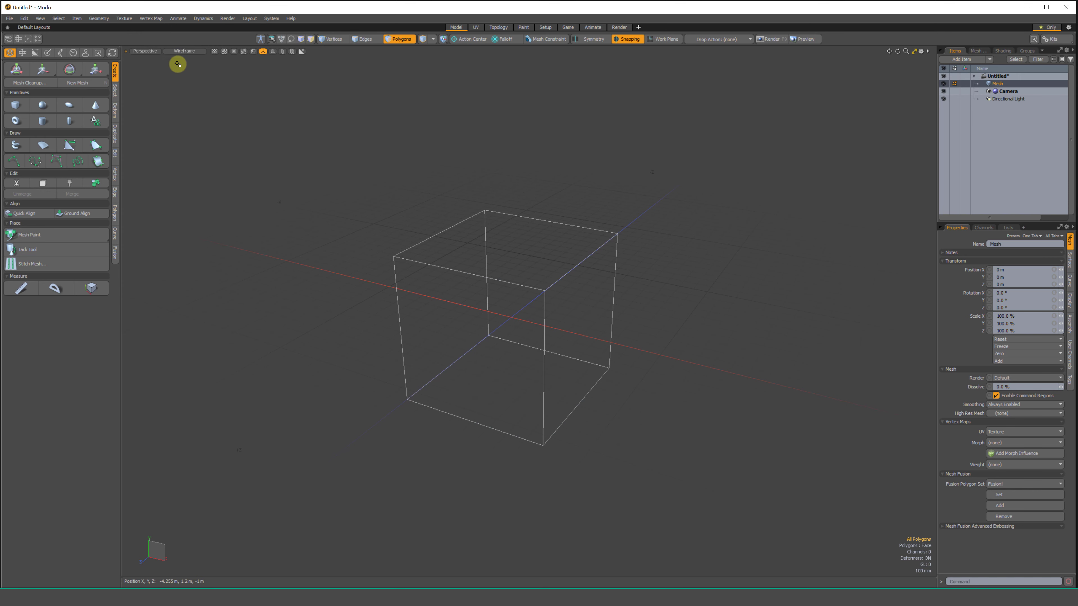
{"action": "left_click", "coordinate": [181, 51]}
{"action": "left_click", "coordinate": [173, 69]}
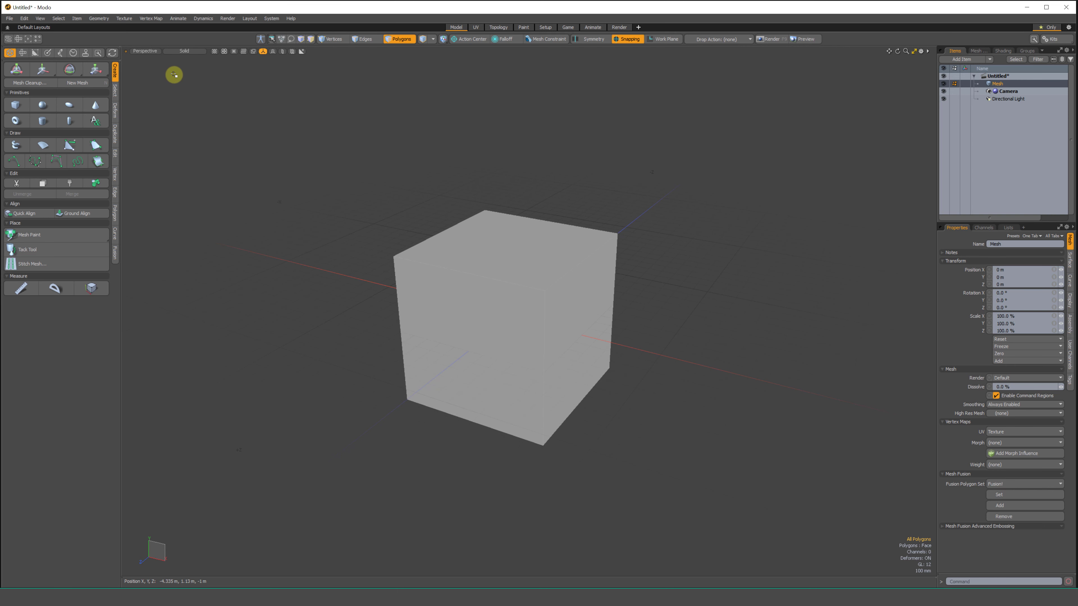
Display the cube in the Vertex Map and Texture shading styles.
{"action": "left_click", "coordinate": [185, 53]}
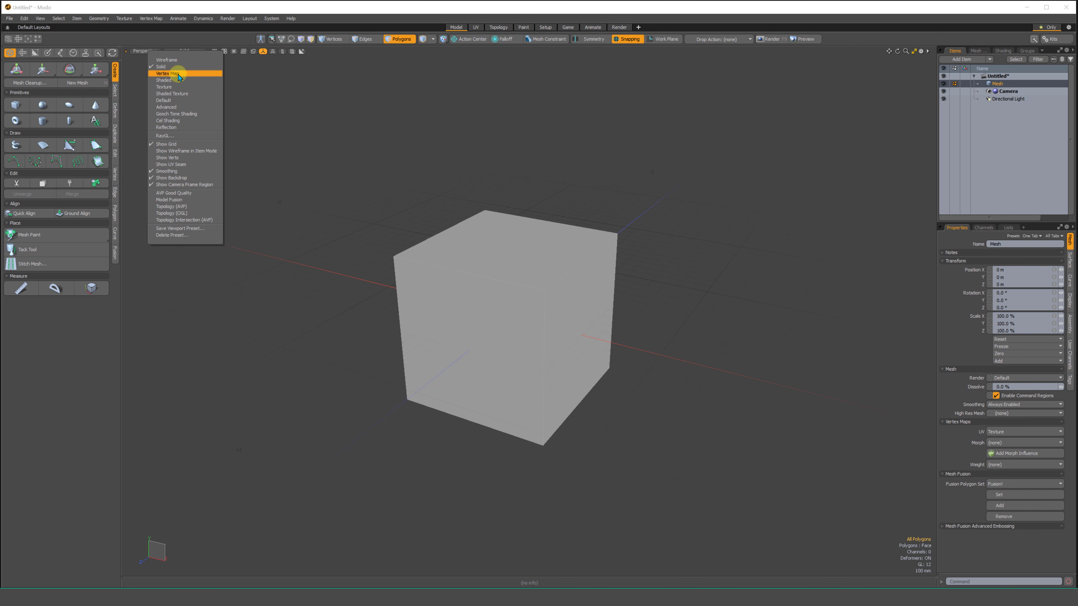
{"action": "left_click", "coordinate": [169, 73]}
{"action": "left_click", "coordinate": [180, 53]}
{"action": "left_click", "coordinate": [166, 87]}
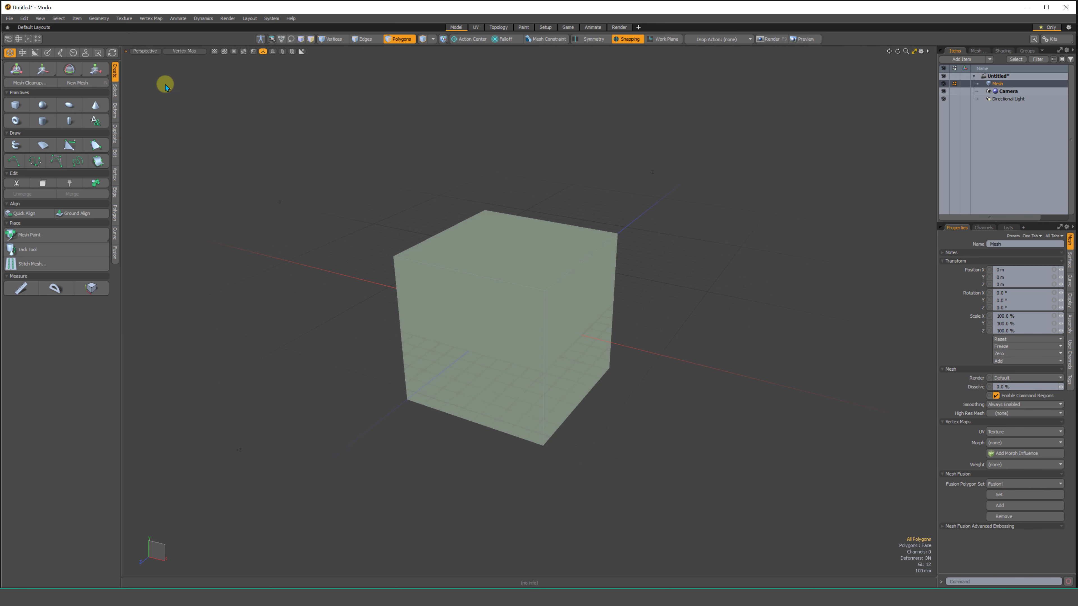
Preview the cube with Gooch Toon Shading and return the viewport to the Default shading style.
{"action": "left_click", "coordinate": [184, 51]}
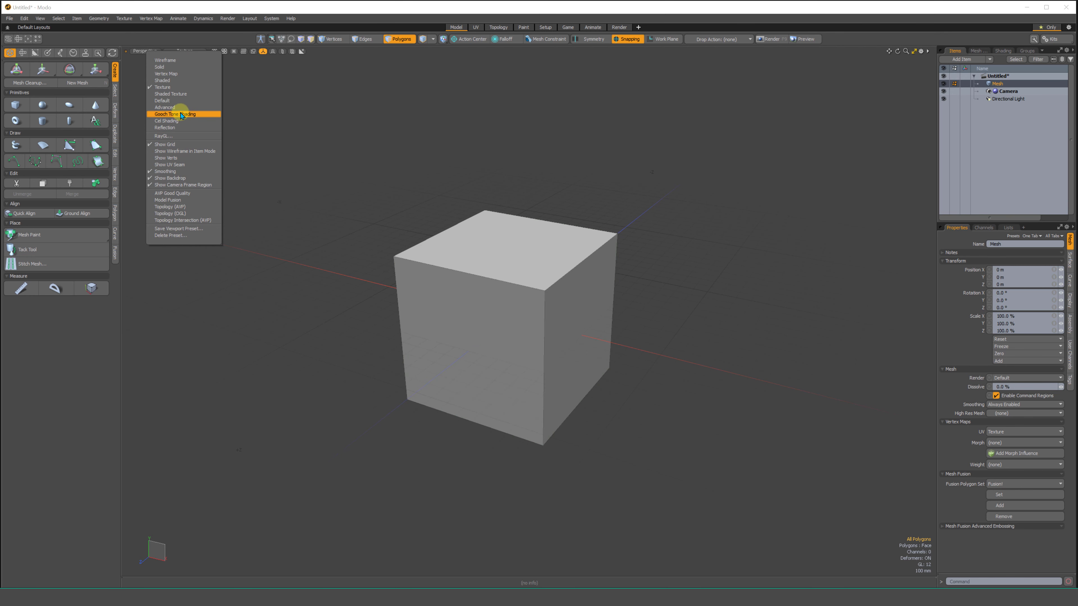
{"action": "left_click", "coordinate": [180, 114]}
{"action": "left_click", "coordinate": [183, 51]}
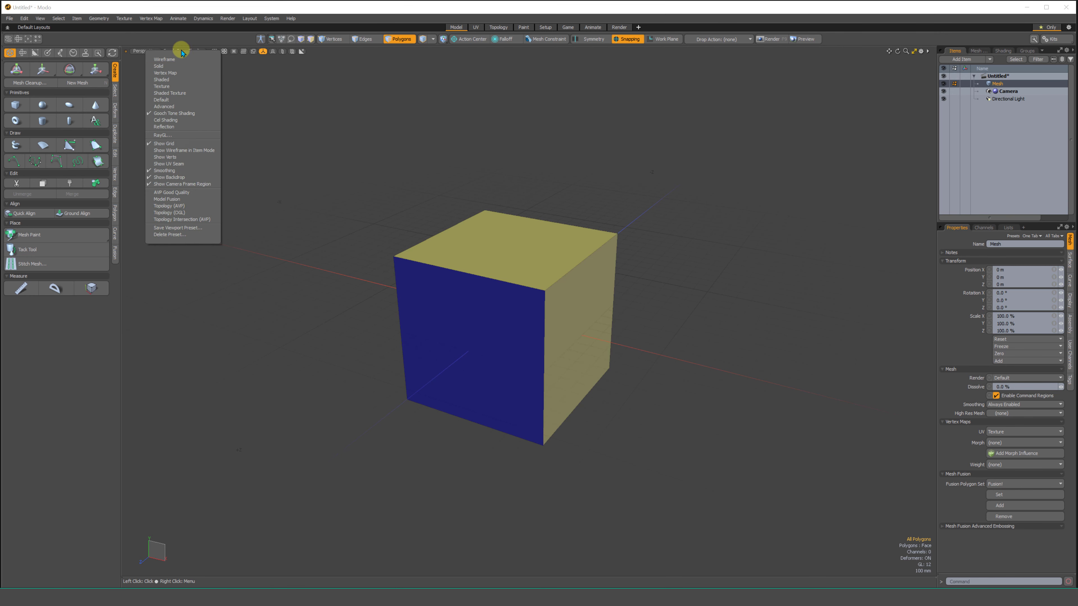
{"action": "left_click", "coordinate": [170, 101]}
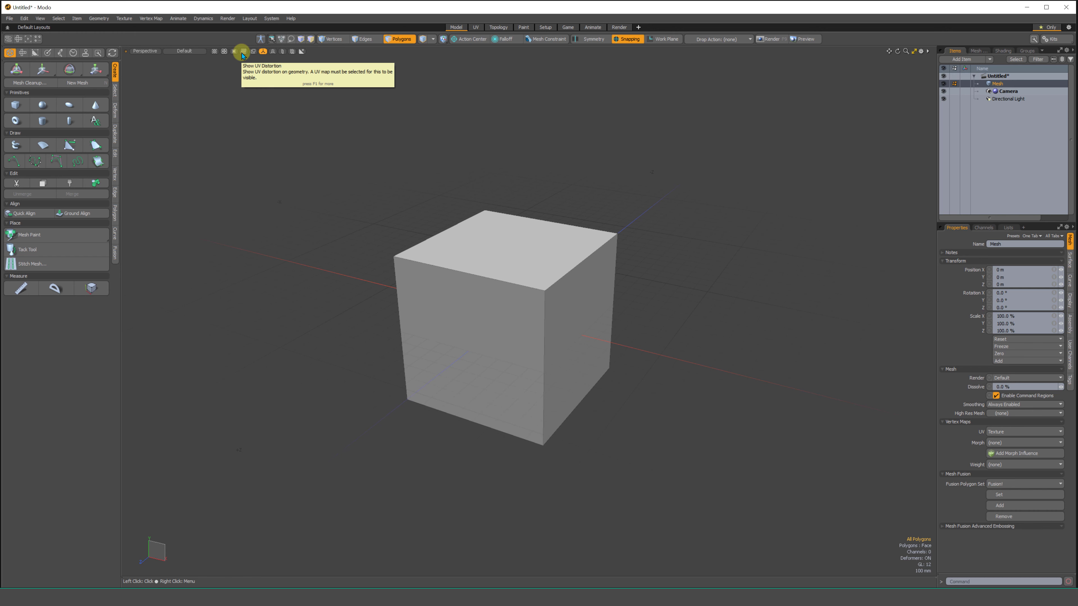
Show the four-view layout, look at the view types of the Top and Right viewports, and return to the single perspective view.
{"action": "left_click", "coordinate": [910, 57]}
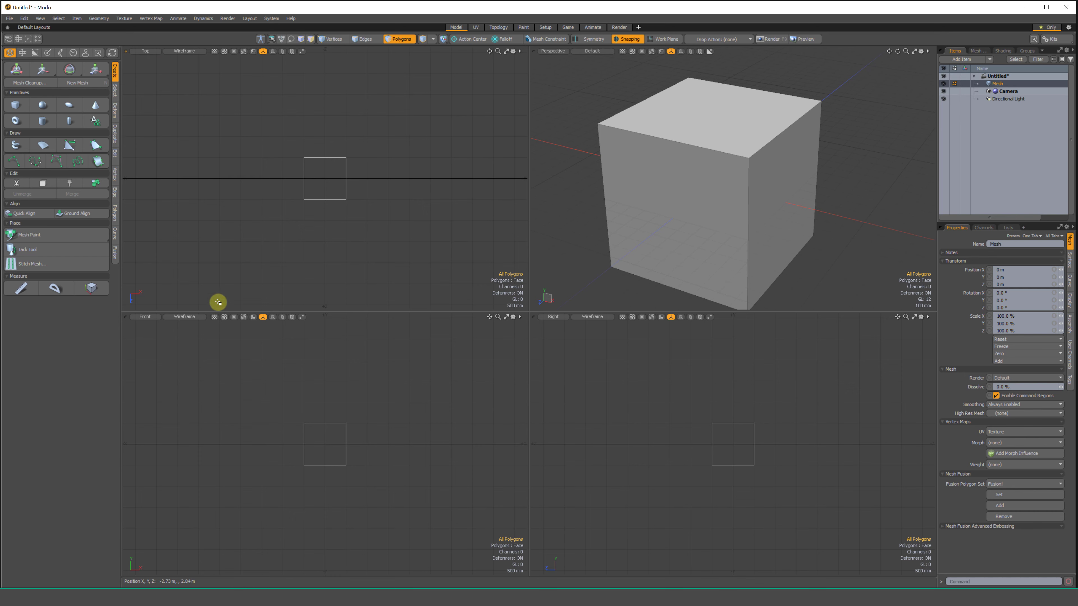
{"action": "left_click", "coordinate": [142, 53]}
{"action": "left_click", "coordinate": [551, 316]}
{"action": "left_click", "coordinate": [548, 323]}
{"action": "left_click", "coordinate": [913, 51]}
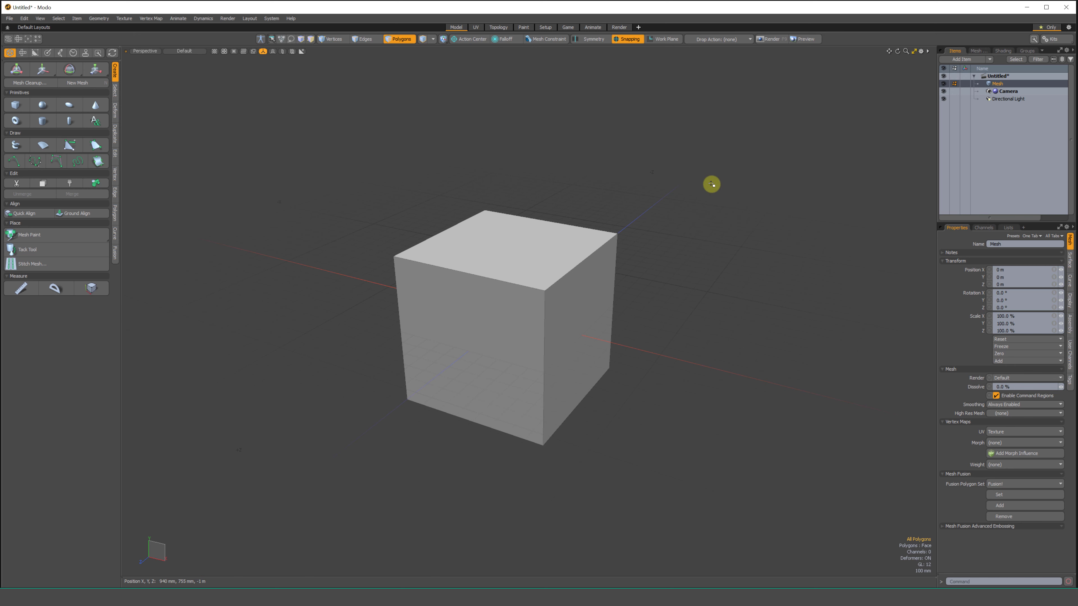
Examine the 3D viewport properties for shading, display and transparency overrides, and close them.
{"action": "left_click", "coordinate": [920, 52]}
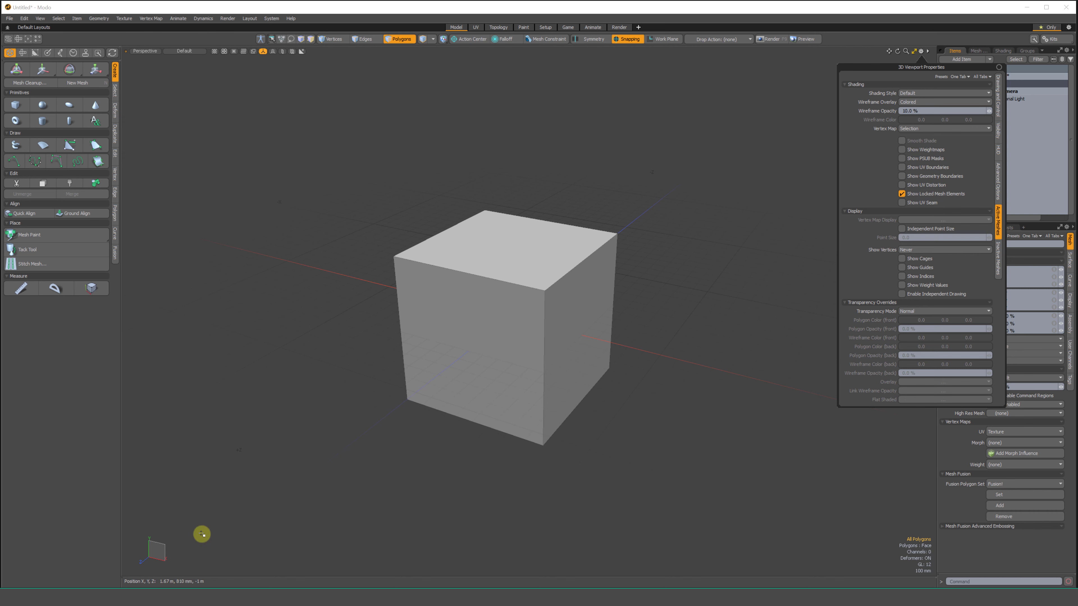
{"action": "left_click", "coordinate": [771, 87]}
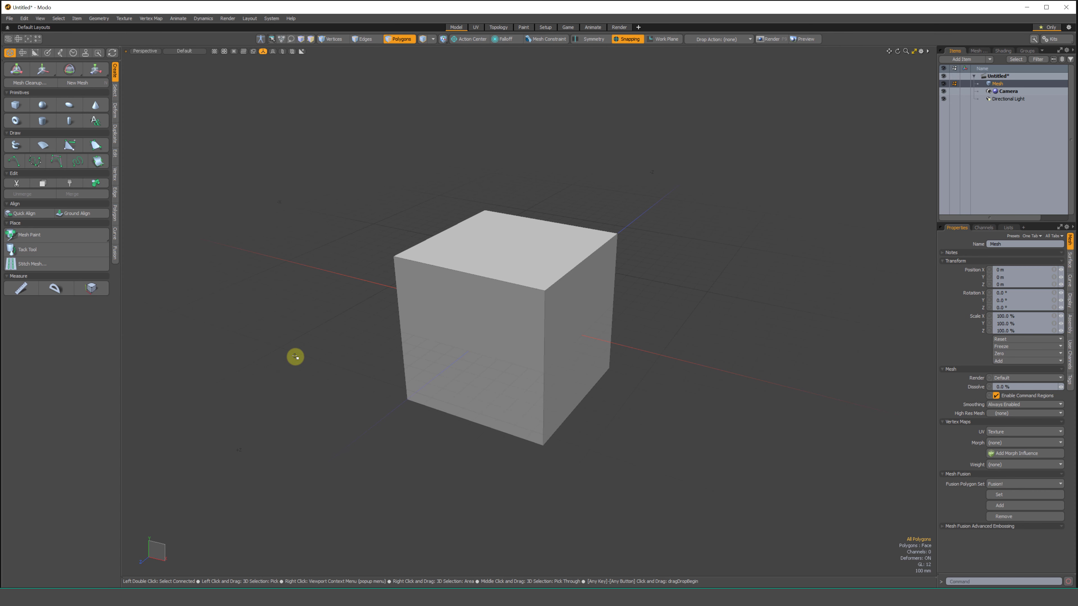
Examine the cube from several angles and heights, comparing its orientation with the viewport's axis indicator.
{"action": "left_click_drag", "start_coordinate": [307, 346], "coordinate": [342, 352], "text": "alt"}
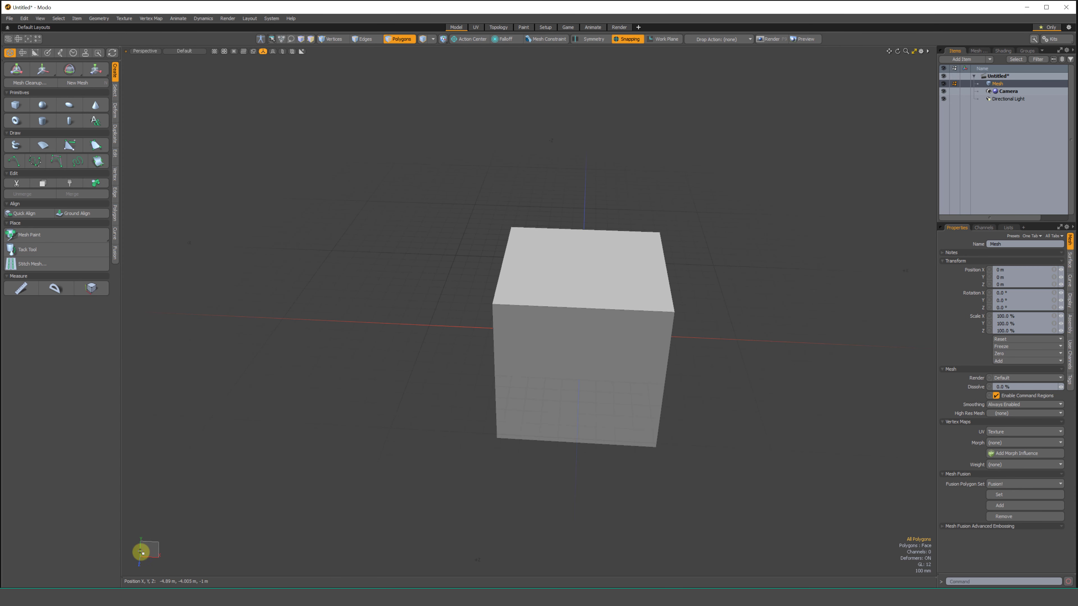
{"action": "left_click_drag", "start_coordinate": [140, 551], "coordinate": [142, 525]}
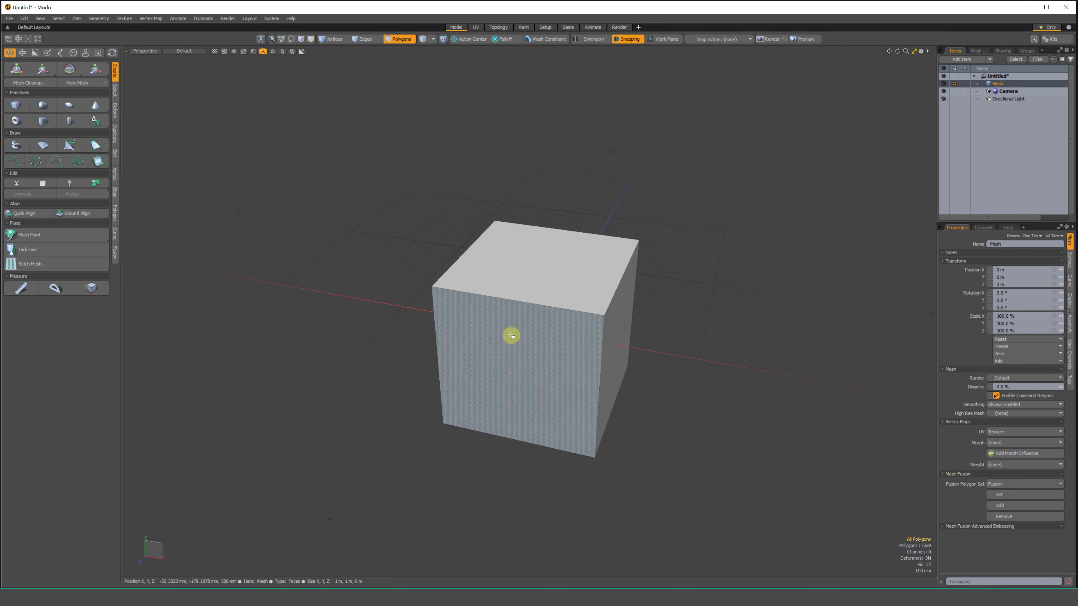
{"action": "left_click_drag", "start_coordinate": [276, 450], "coordinate": [309, 159], "text": "alt"}
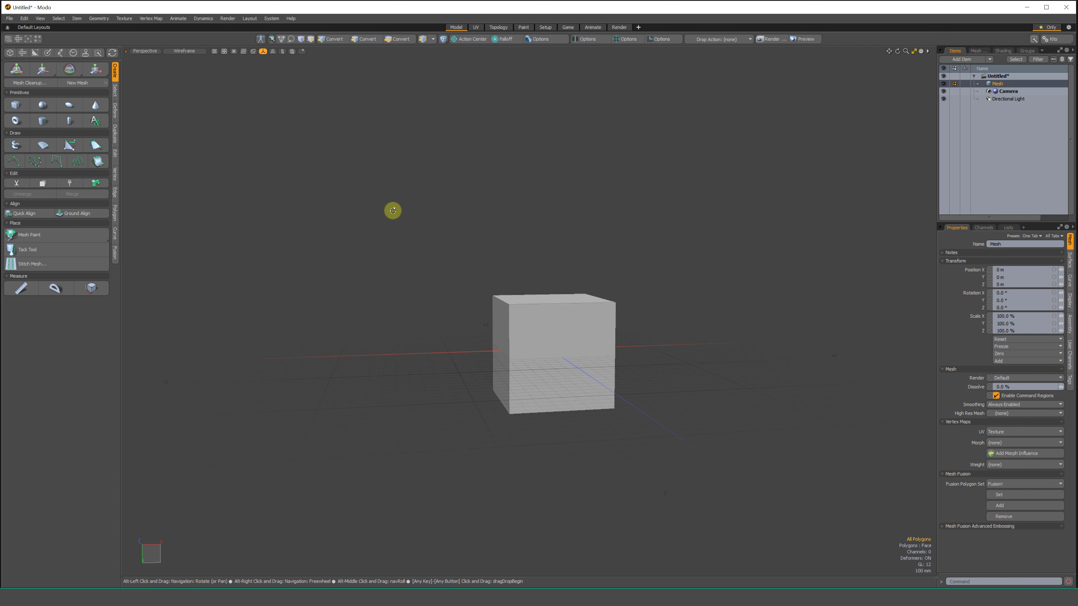
{"action": "left_click_drag", "start_coordinate": [392, 210], "coordinate": [387, 529], "text": "alt"}
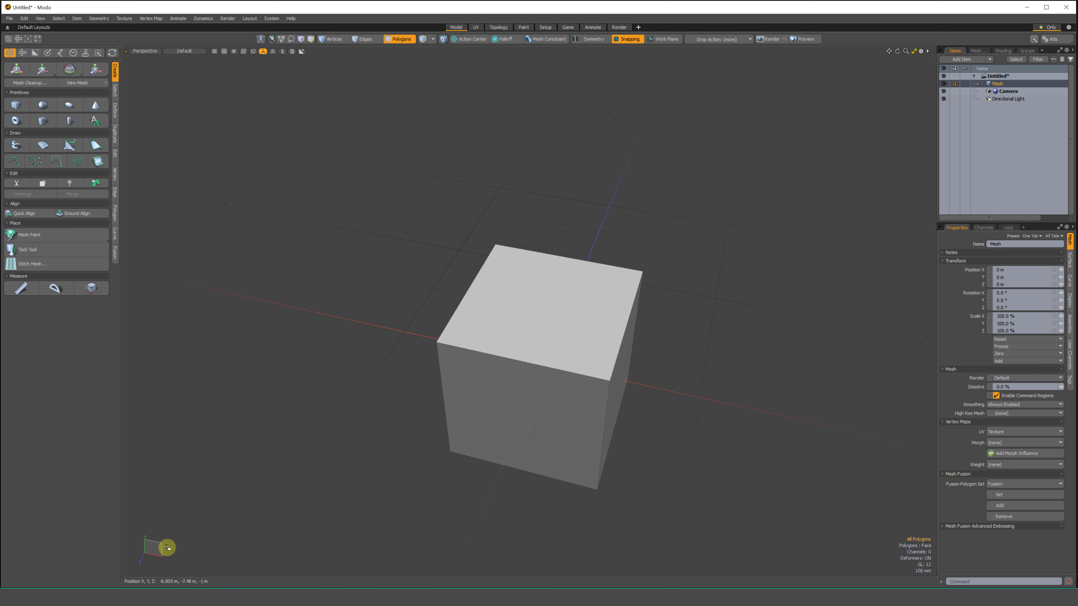
{"action": "left_click_drag", "start_coordinate": [158, 565], "coordinate": [158, 535], "text": "alt"}
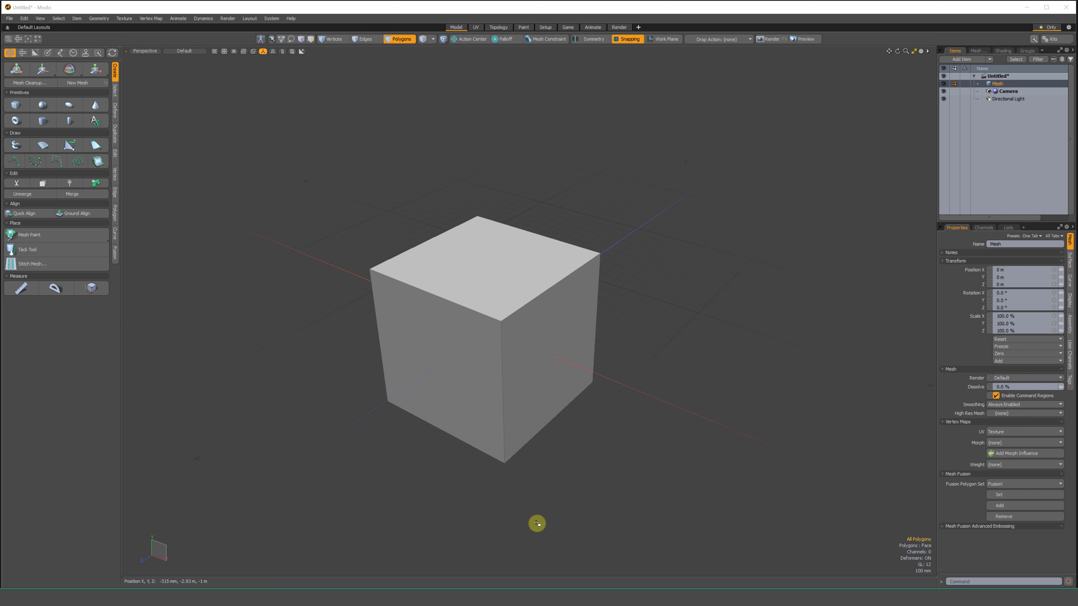
{"action": "mouse_move", "coordinate": [710, 500]}
{"action": "right_mouse_down"}
{"action": "mouse_move", "coordinate": [79, 392]}
{"action": "mouse_move", "coordinate": [858, 137]}
{"action": "mouse_move", "coordinate": [294, 510]}
{"action": "mouse_move", "coordinate": [348, 106]}
{"action": "right_mouse_up"}
{"action": "left_click_drag", "start_coordinate": [310, 426], "coordinate": [643, 386], "text": "alt"}
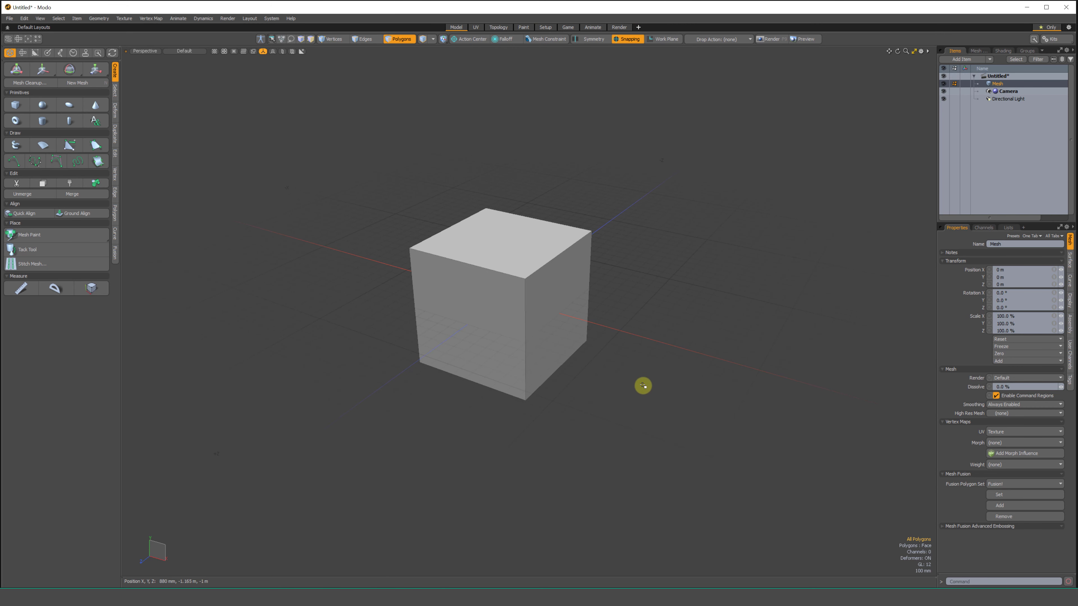